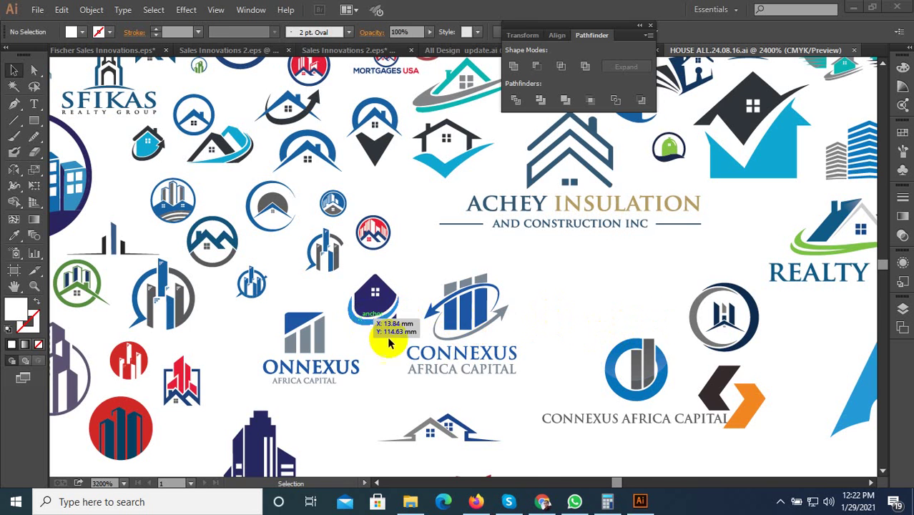
- Browse the HOUSE ALL logo collection to find the blue diamond building logo
scroll(404, 335, "down", 5)
scroll(373, 341, "up", 4)
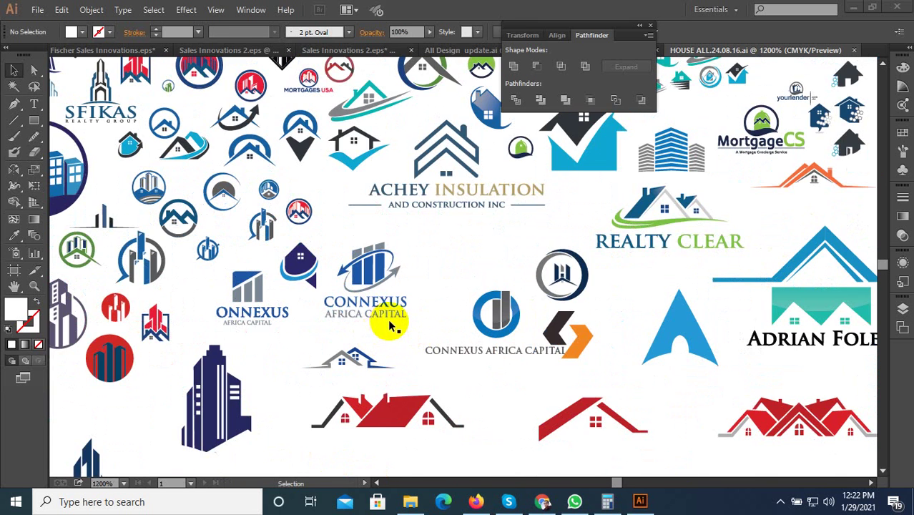
scroll(390, 326, "down", 3)
scroll(384, 321, "up", 3)
scroll(392, 317, "down", 3)
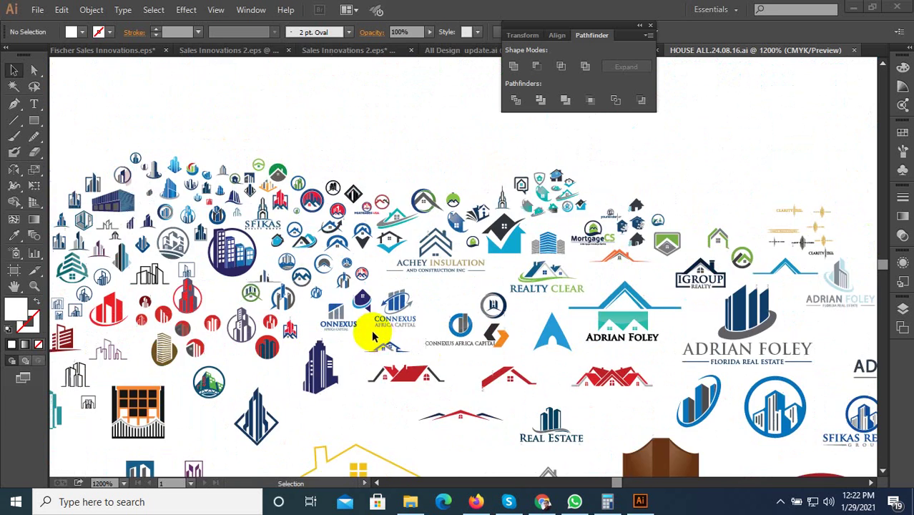
scroll(227, 312, "down", 2)
scroll(233, 313, "up", 3)
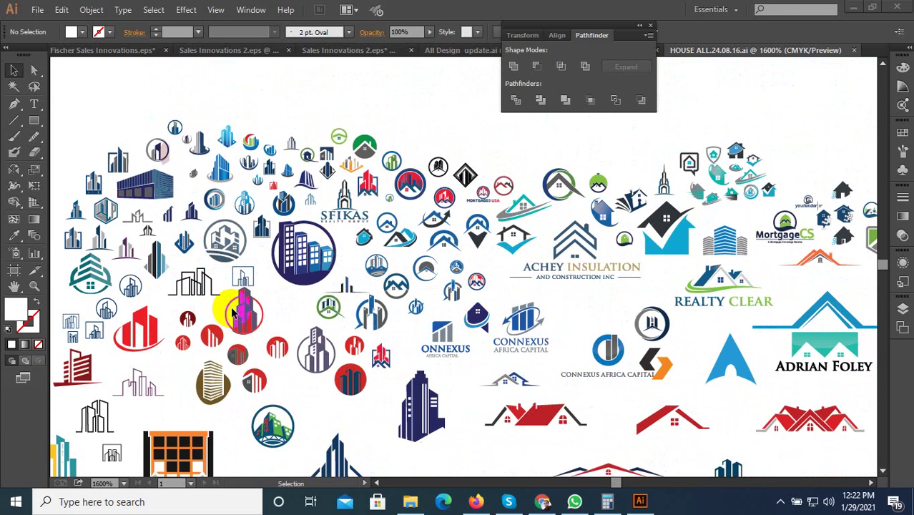
scroll(151, 236, "up", 2)
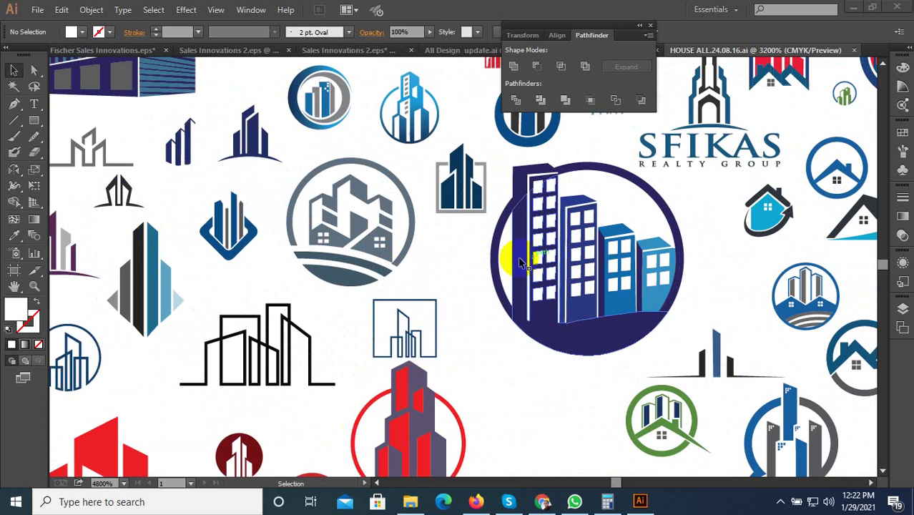
scroll(501, 262, "down", 1)
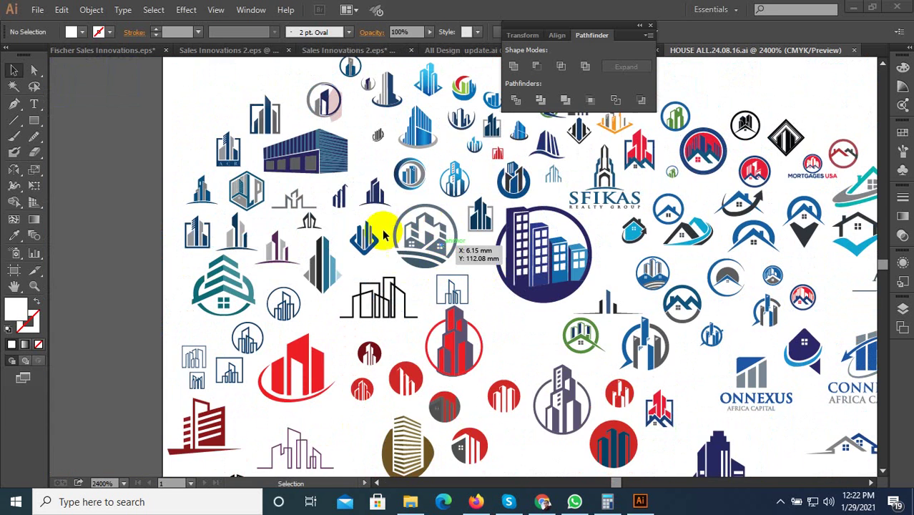
scroll(383, 231, "up", 3)
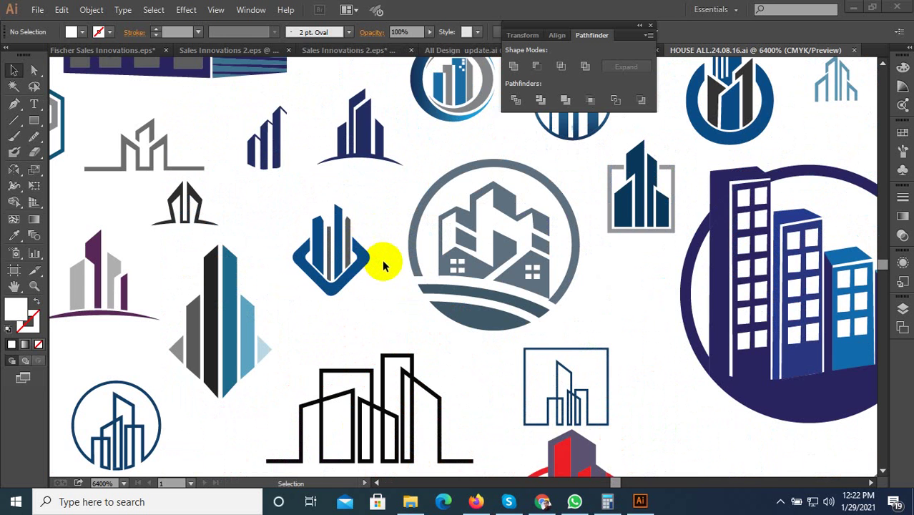
scroll(383, 266, "down", 1)
scroll(373, 259, "down", 2)
scroll(374, 261, "up", 1)
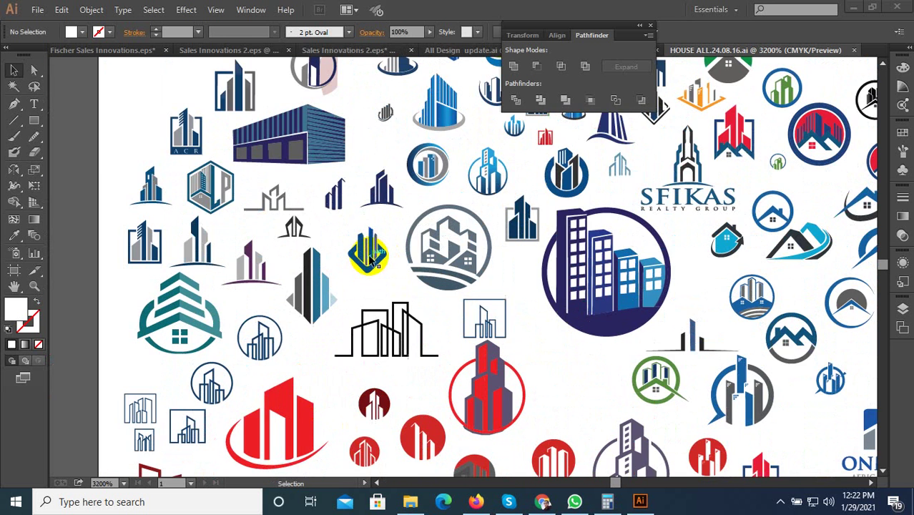
scroll(354, 238, "up", 1)
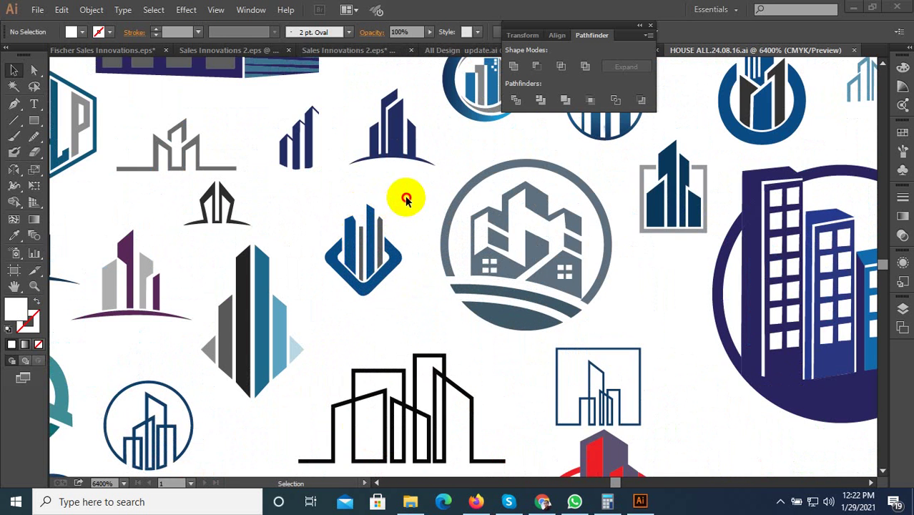
- Copy the blue diamond building logo and switch to the Fischer Sales Innovations.eps document
left_click(352, 237)
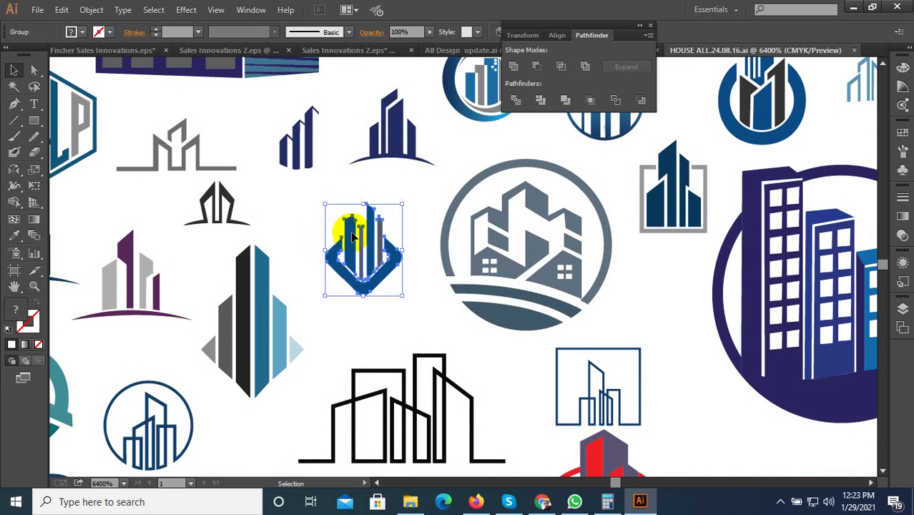
key("a")
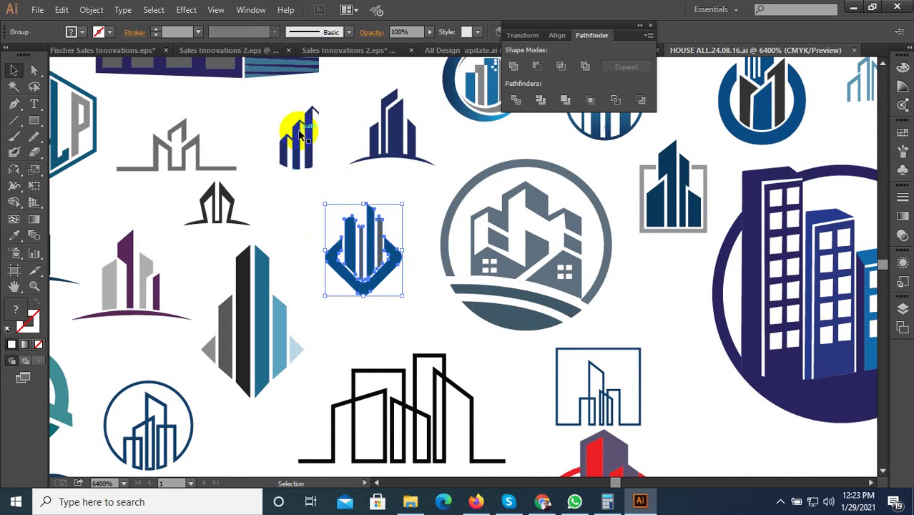
left_click(118, 50)
- Move the pasted blue diamond logo to the artboard's upper right, beside the bar-chart logo
left_click(479, 170)
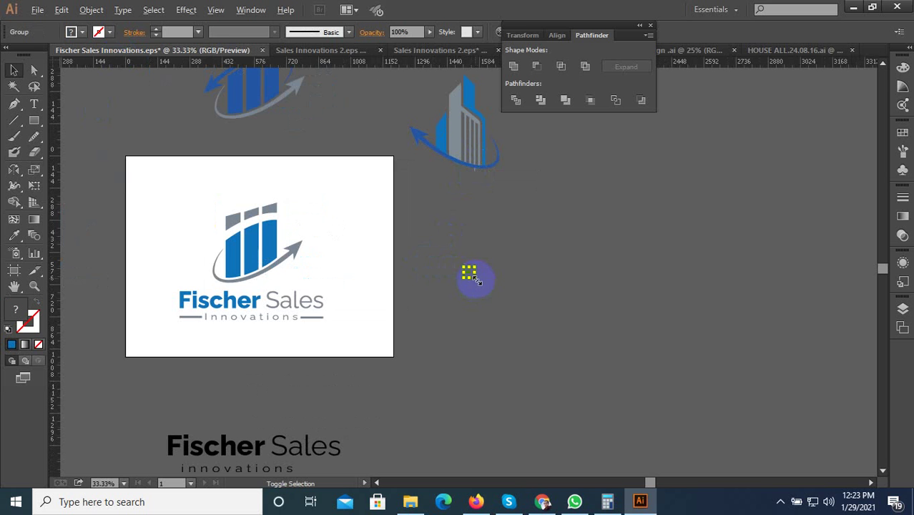
mouse_move(492, 292)
left_mouse_down()
mouse_move(591, 355)
mouse_move(494, 277)
left_mouse_up()
left_click_drag(419, 225, 545, 321)
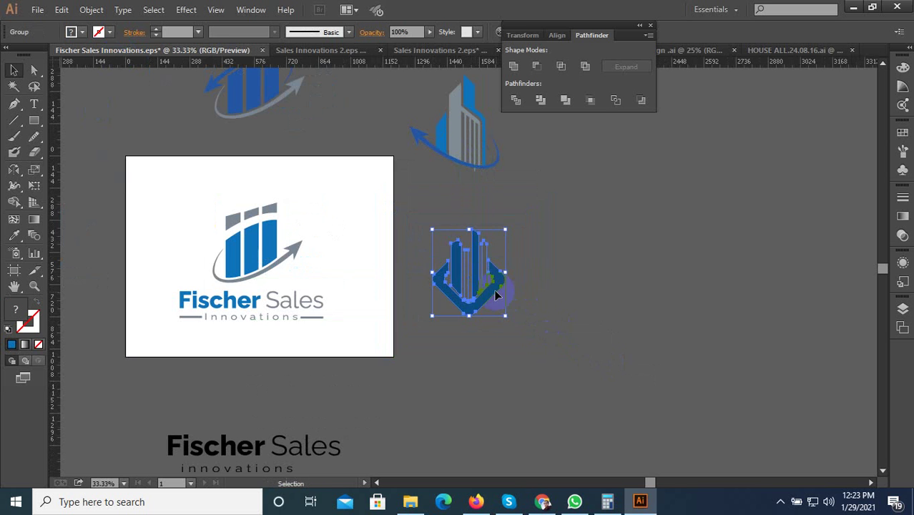
mouse_move(486, 284)
left_mouse_down()
mouse_move(351, 210)
mouse_move(358, 213)
left_mouse_up()
scroll(394, 263, "up", 3)
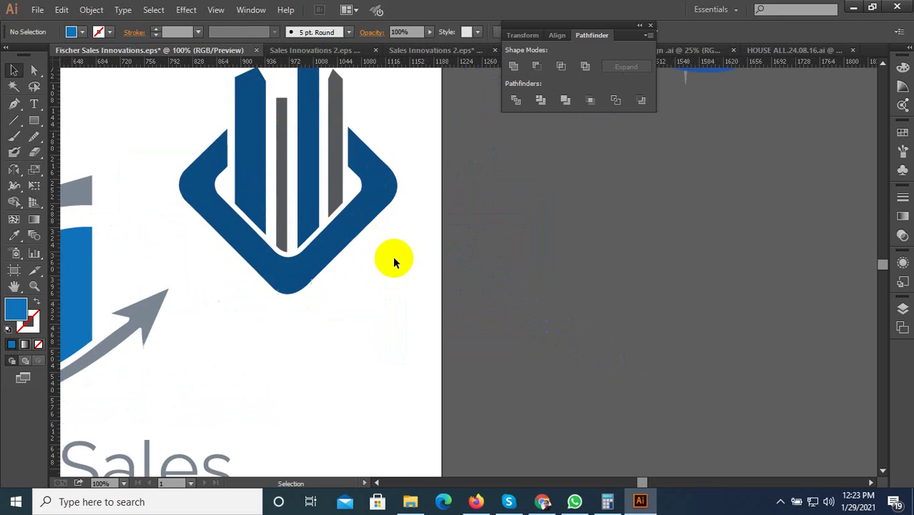
scroll(402, 274, "down", 2)
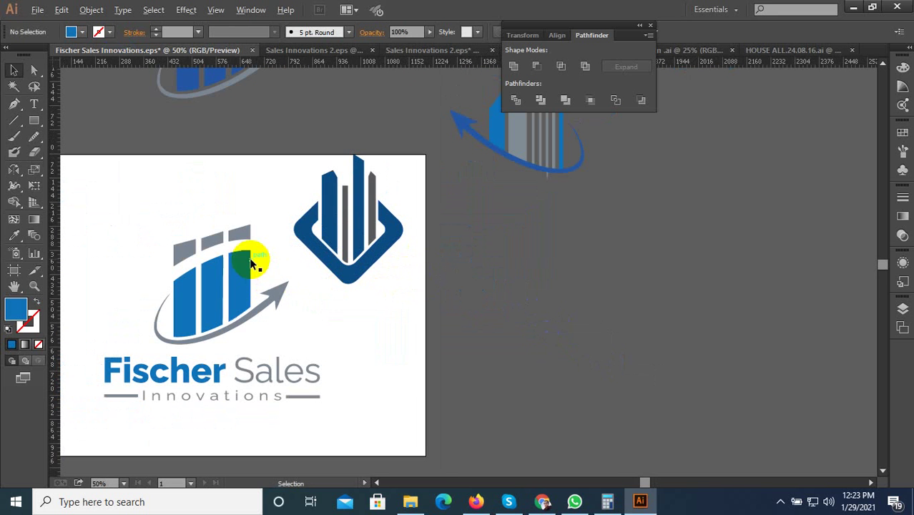
scroll(315, 243, "up", 2)
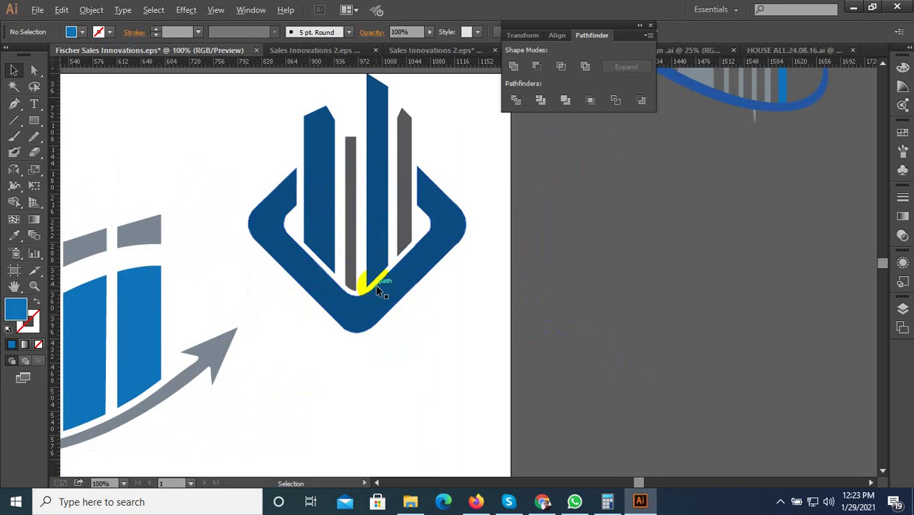
scroll(377, 290, "down", 2)
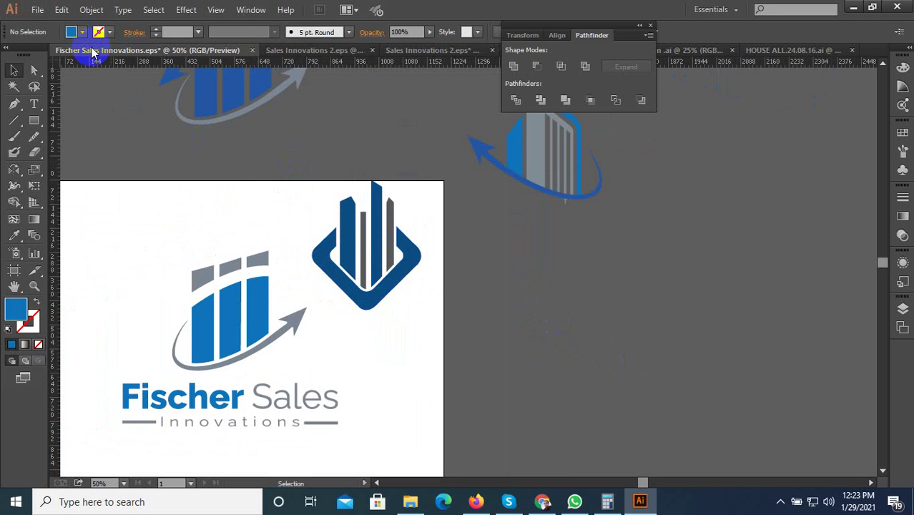
left_click(37, 10)
left_click(50, 22)
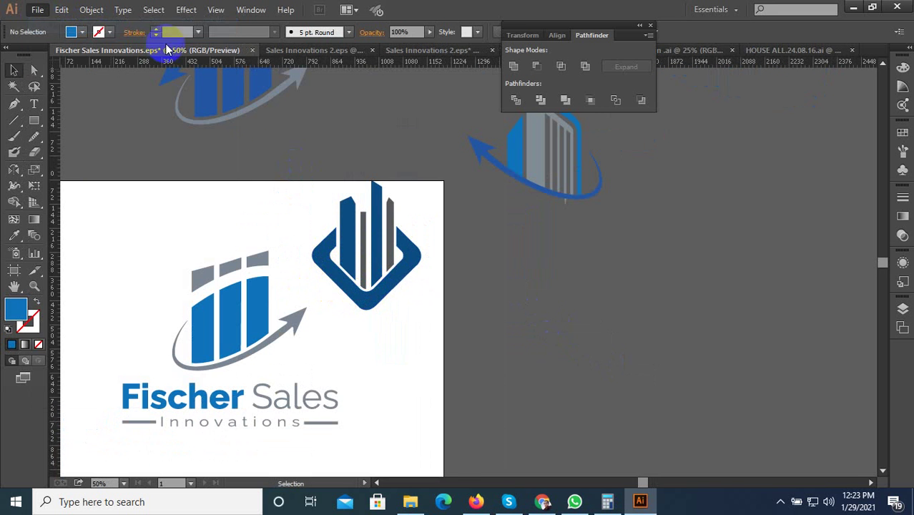
left_click(445, 220)
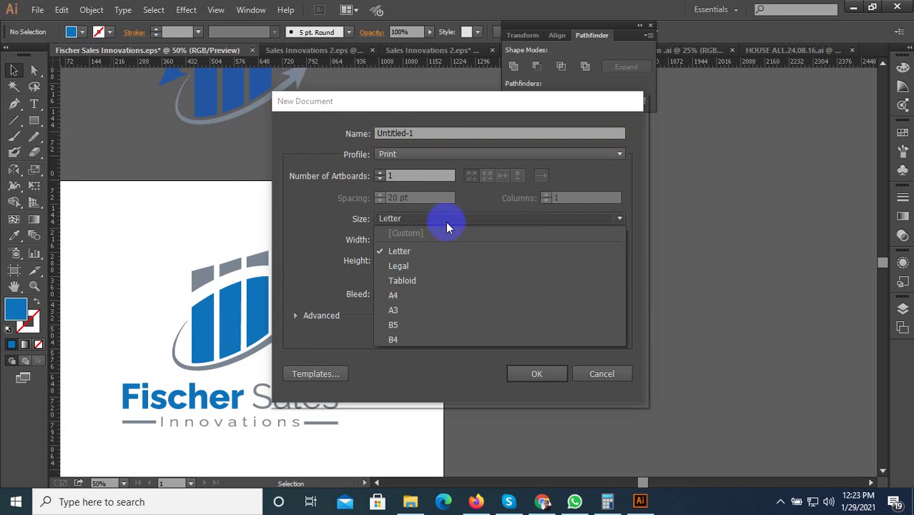
left_click(333, 237)
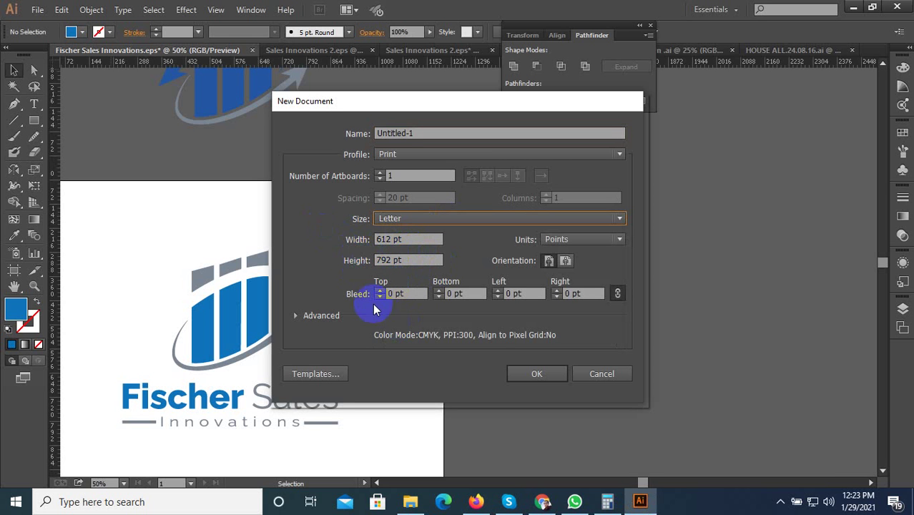
left_click(296, 316)
left_click(421, 337)
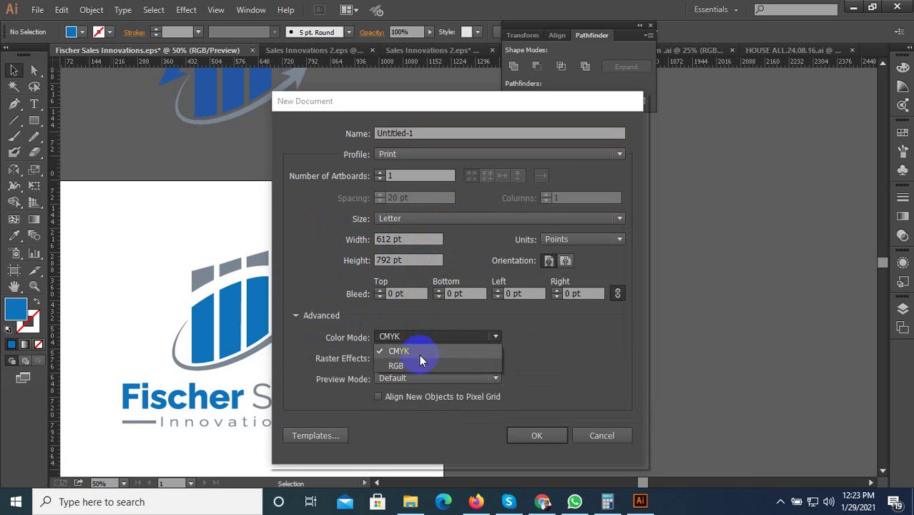
left_click(414, 366)
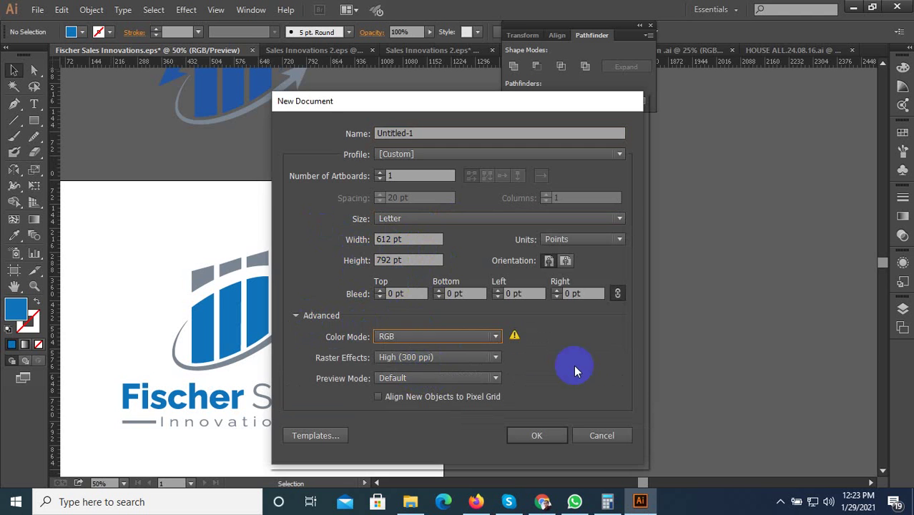
left_click(615, 437)
scroll(449, 315, "down", 2)
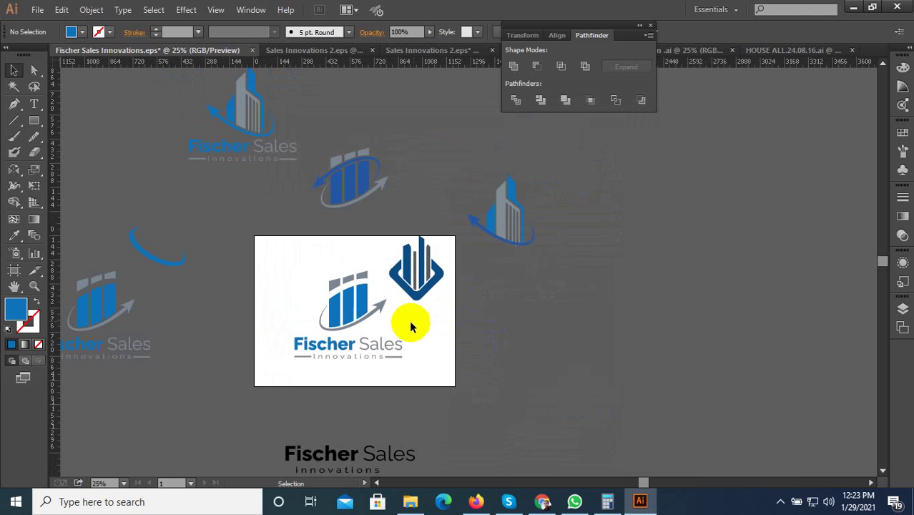
- Move the bar-and-arrow icon to the artboard's upper left
scroll(373, 310, "up", 3)
left_click(354, 302)
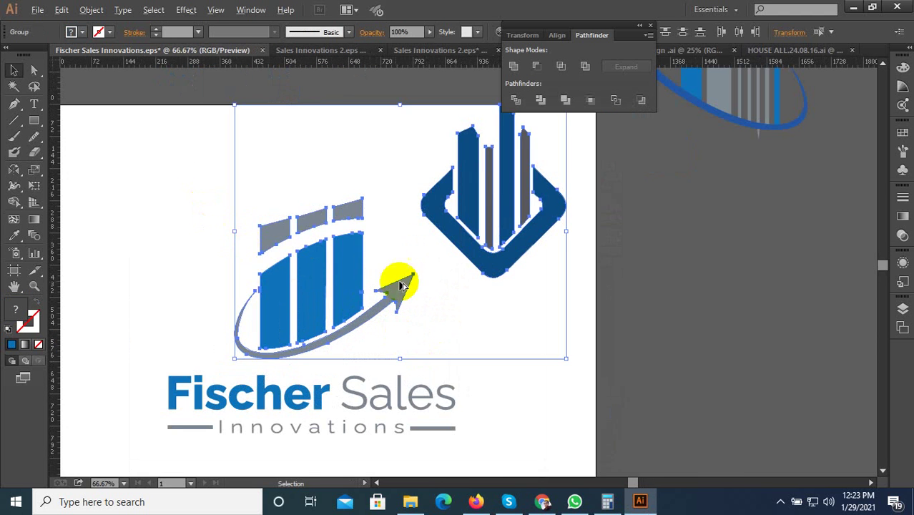
scroll(397, 278, "down", 2)
left_click(350, 277)
left_click_drag(350, 278, 256, 233)
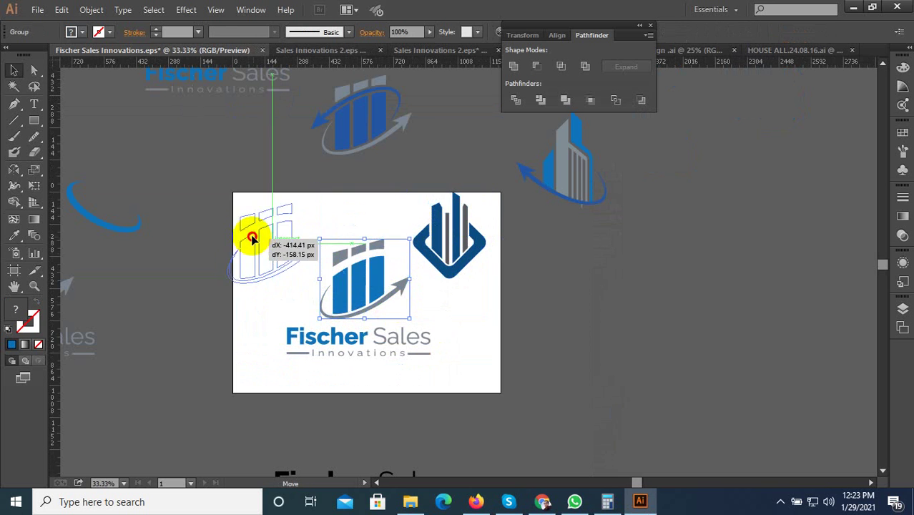
- Centre the diamond building icon on the artboard above the Fischer Sales text
scroll(440, 286, "up", 1)
left_click(429, 227)
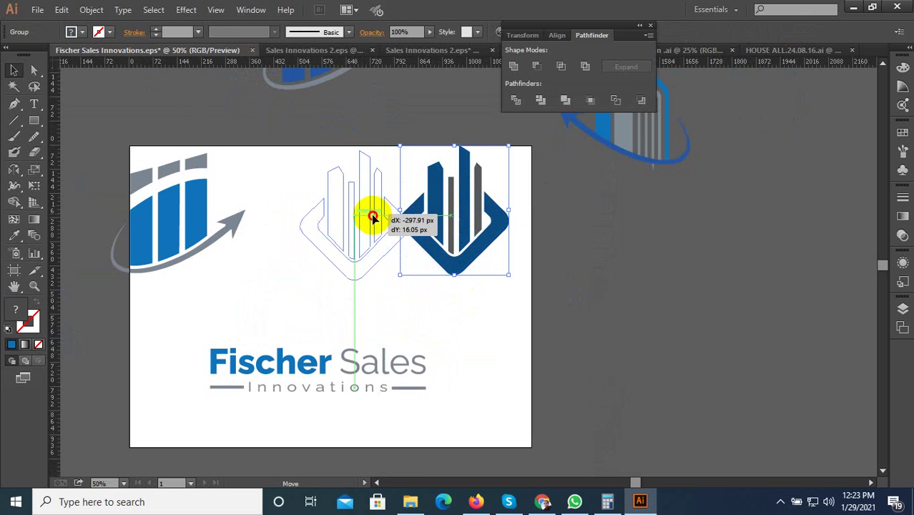
left_click_drag(477, 207, 379, 243)
scroll(471, 254, "up", 2)
left_click(469, 254)
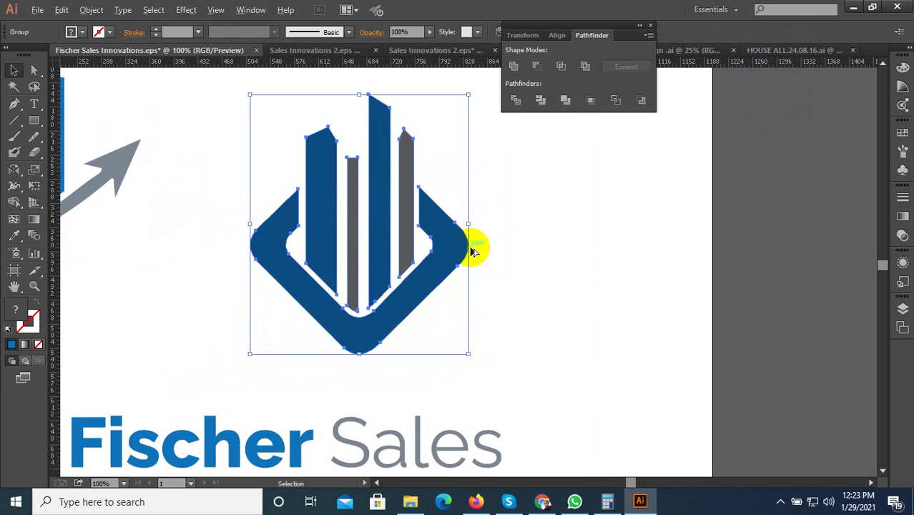
scroll(475, 247, "down", 2)
- Ungroup the diamond icon and move its diamond frame off to the right, keeping the bars
right_click(460, 254)
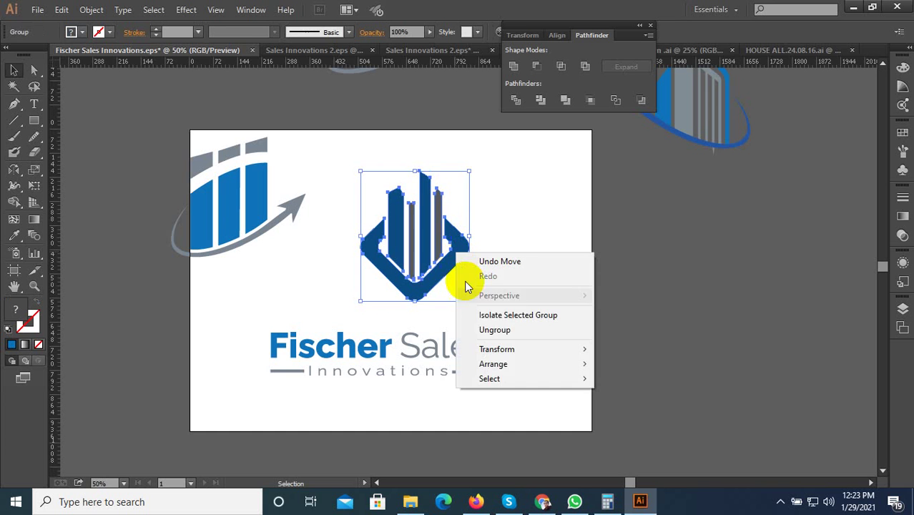
left_click(496, 329)
left_click_drag(465, 255, 629, 252)
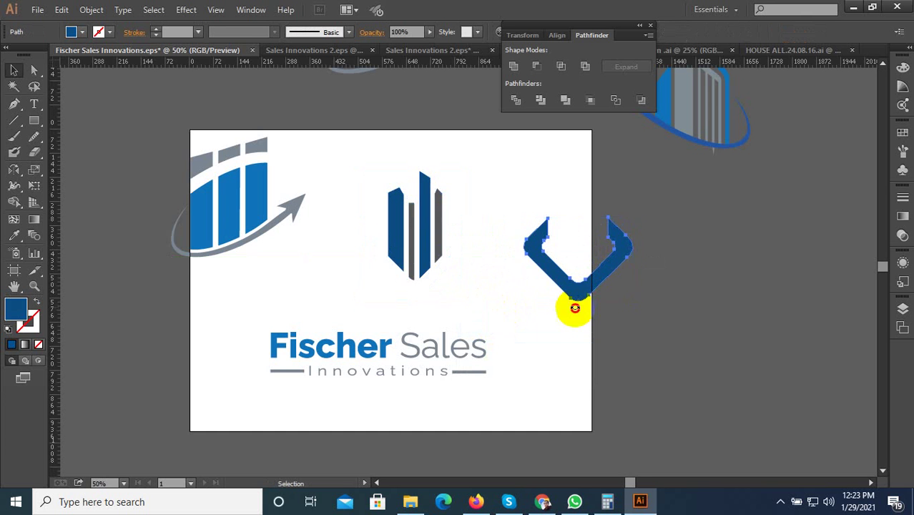
scroll(533, 293, "up", 1)
left_click(426, 261)
- Lengthen the four bars by dragging their bottom anchor points down about 130 px
scroll(429, 286, "up", 1)
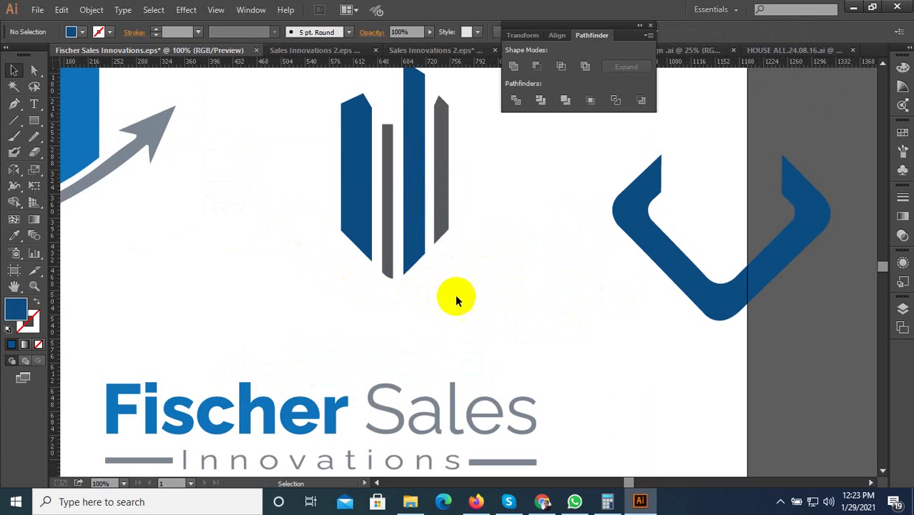
left_click(34, 69)
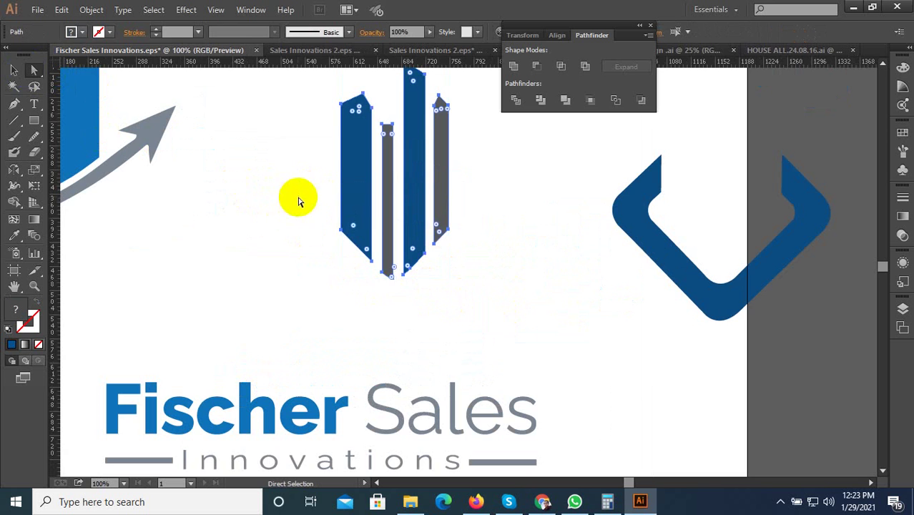
left_click_drag(303, 199, 548, 290)
scroll(398, 176, "down", 1)
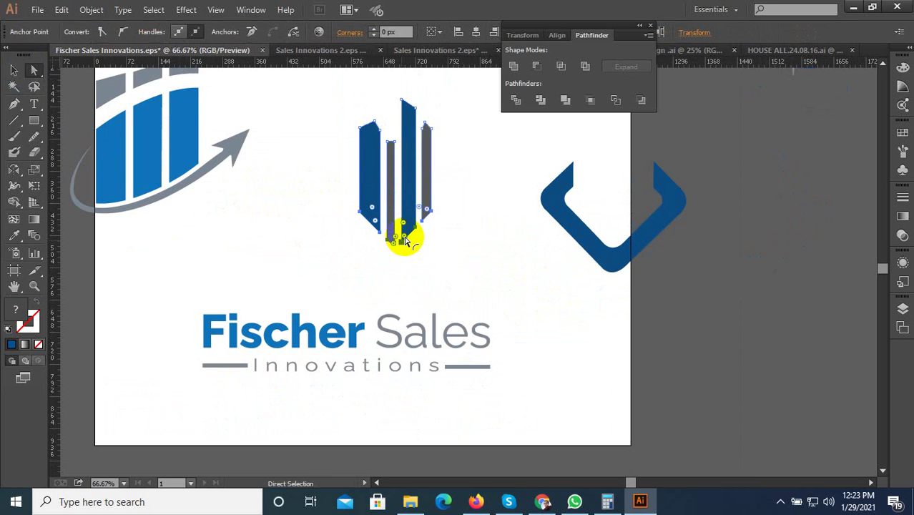
left_click_drag(307, 184, 511, 277)
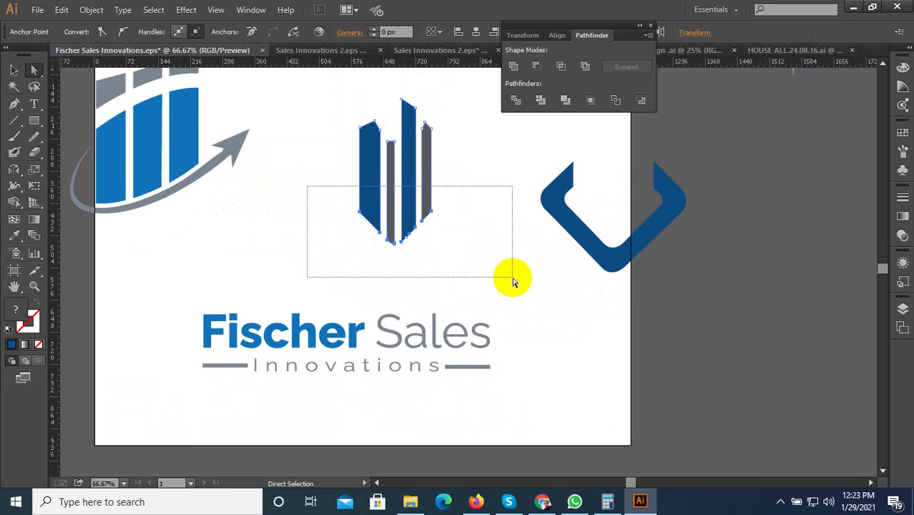
left_click_drag(426, 216, 426, 309)
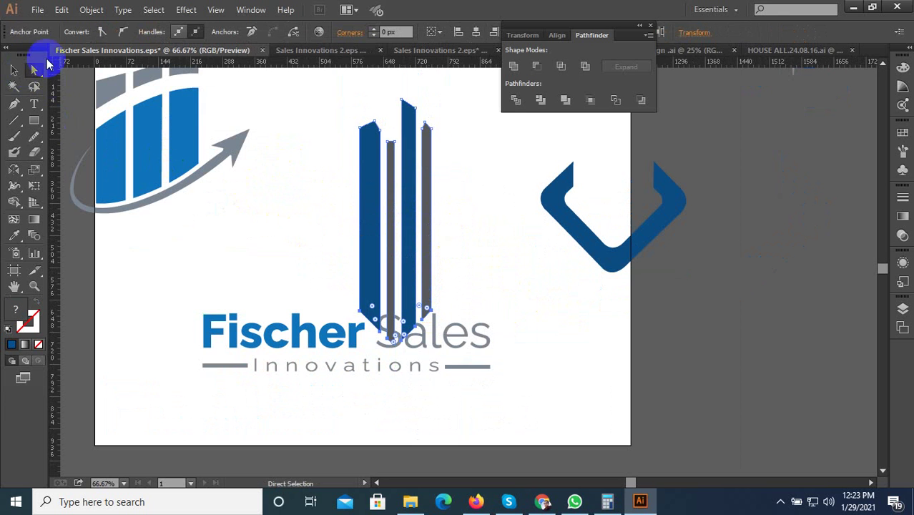
- Move the lengthened bars up so they sit above the Fischer Sales text
left_click(15, 71)
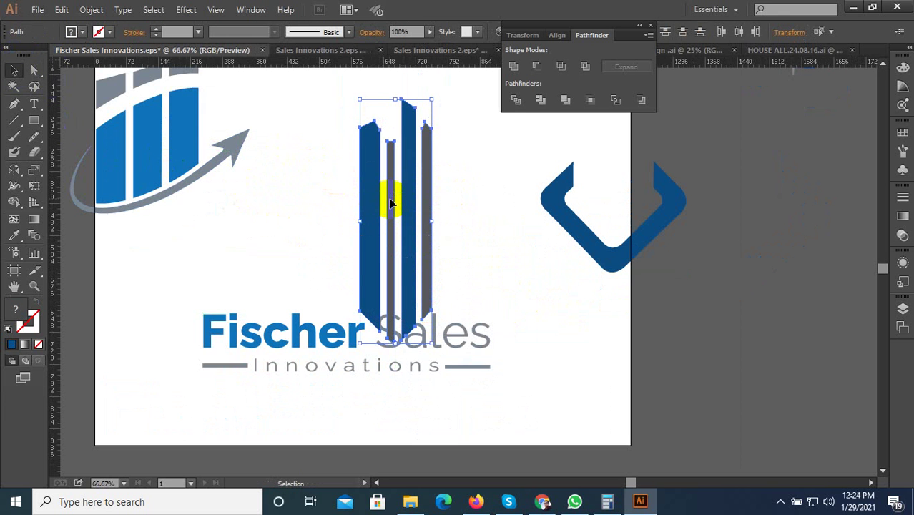
left_click_drag(390, 204, 388, 133)
left_click(432, 231)
key("ctrl+minus")
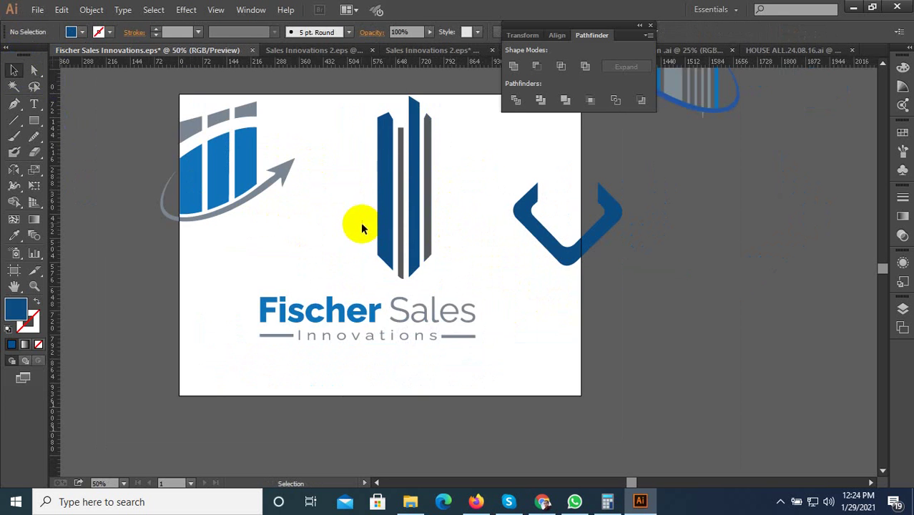
- Ungroup the left bar graphic and move its grey swoosh arrow over the vertical bars
scroll(361, 228, "down", 1)
scroll(344, 252, "down", 1)
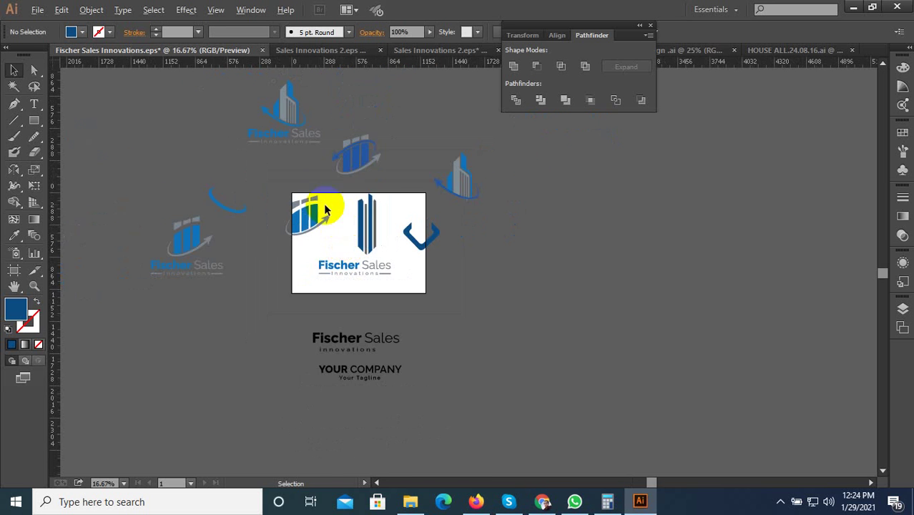
scroll(325, 225, "up", 1)
left_click_drag(329, 255, 340, 257)
left_click(343, 241)
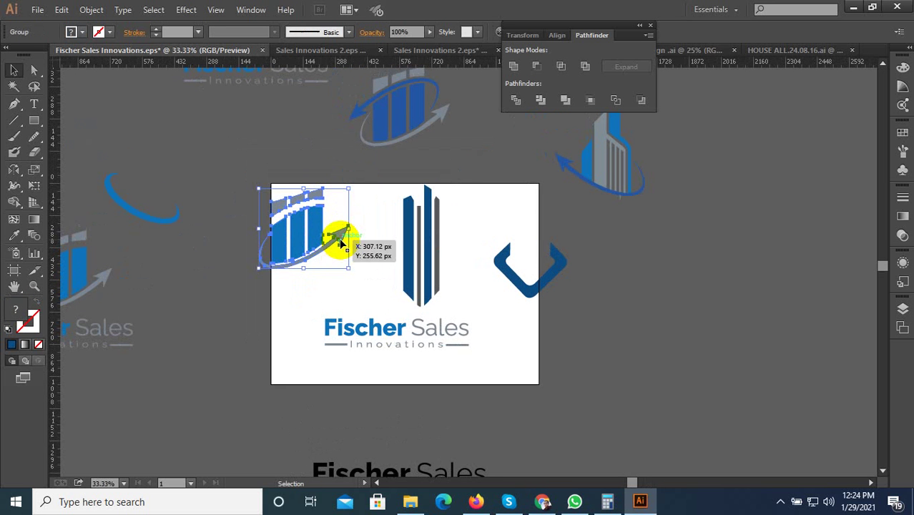
right_click(342, 238)
left_click(380, 317)
left_click(357, 301)
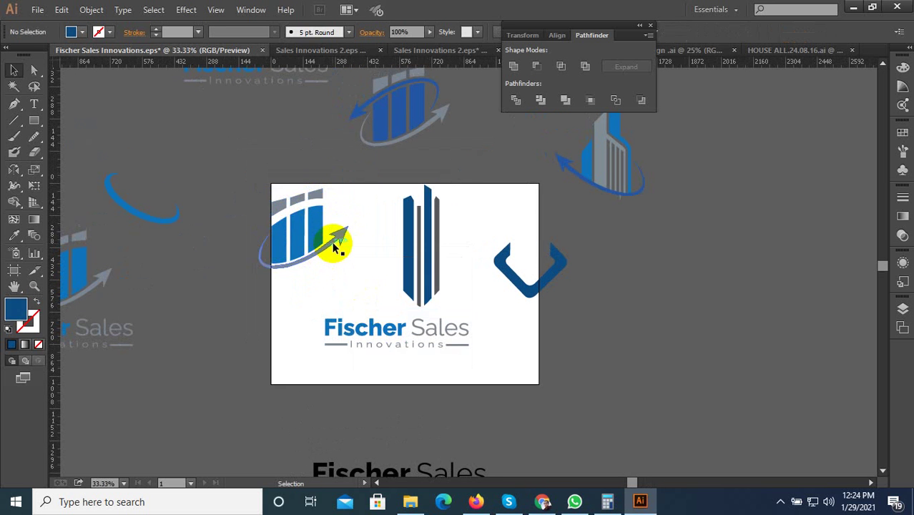
mouse_move(327, 242)
left_mouse_down()
mouse_move(447, 264)
mouse_move(443, 249)
left_mouse_up()
- Enlarge the swoosh arrow and shift it up and right across the bars
key("ctrl+plus")
key("ctrl+plus")
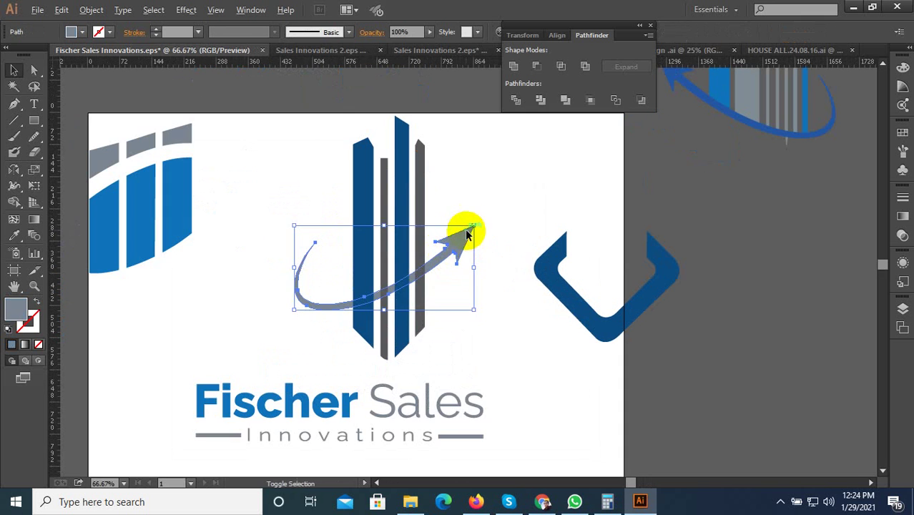
key("ctrl+plus")
key("ctrl+plus")
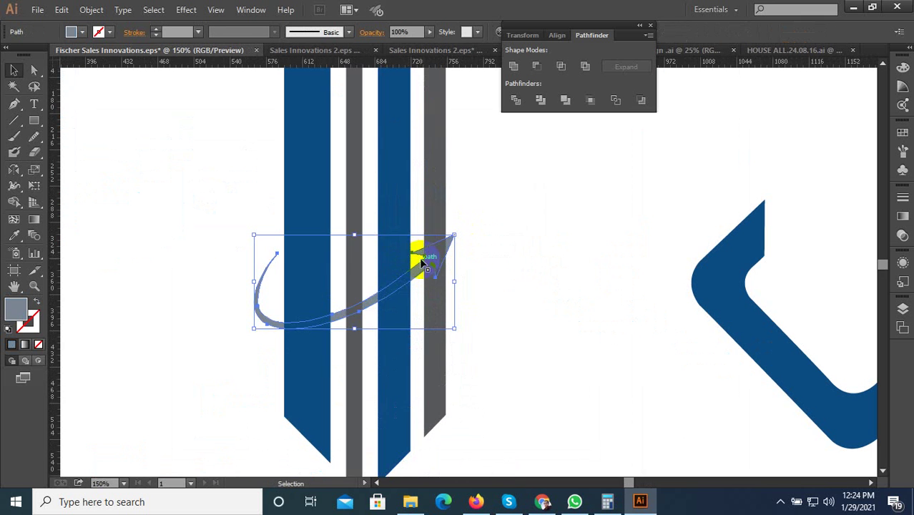
left_click_drag(421, 262, 448, 218)
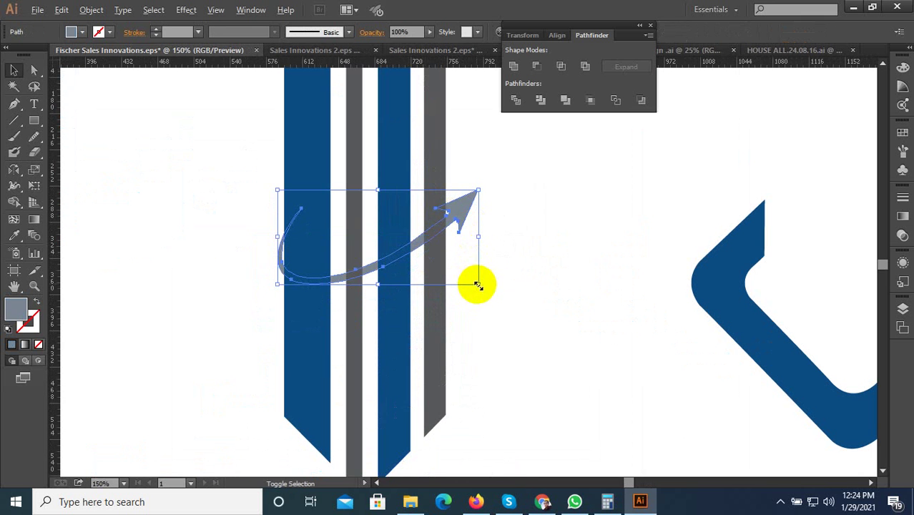
left_click_drag(478, 284, 501, 309)
key("ctrl+minus")
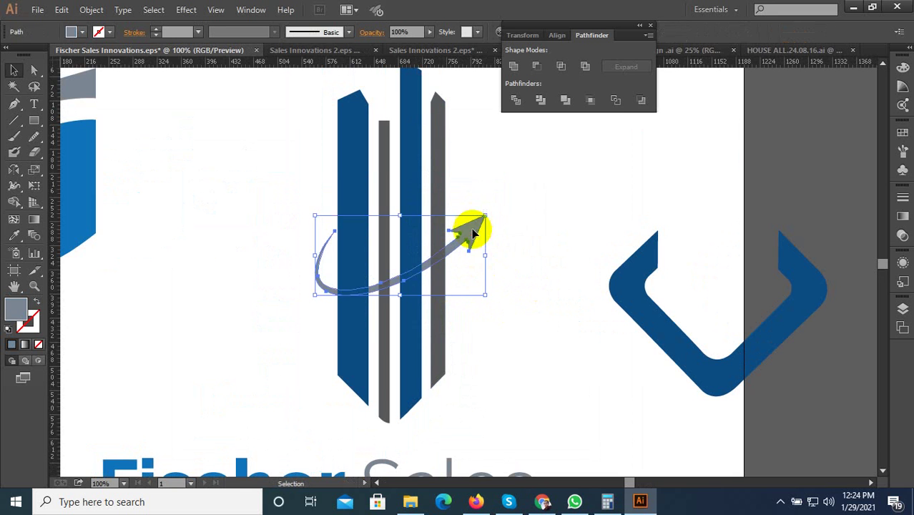
left_click_drag(472, 232, 478, 202)
scroll(505, 214, "up", 1)
scroll(504, 230, "down", 1)
left_click(498, 272)
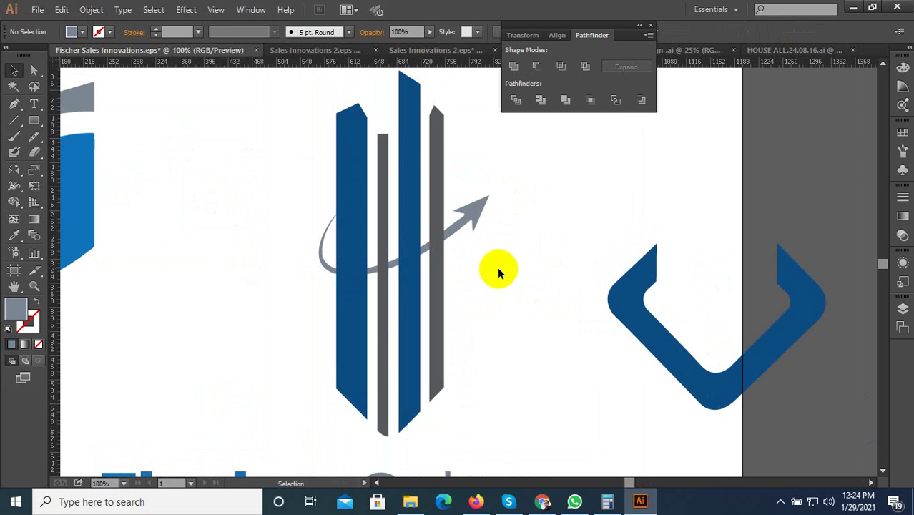
left_click_drag(498, 272, 504, 302)
left_click_drag(476, 249, 498, 262)
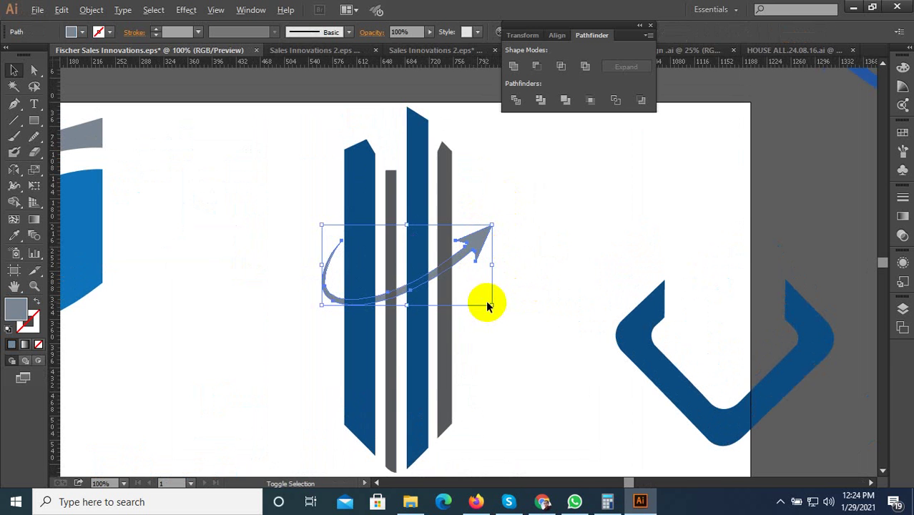
- Scale the swoosh up slightly more and nudge it into its final position
left_click_drag(491, 306, 500, 309)
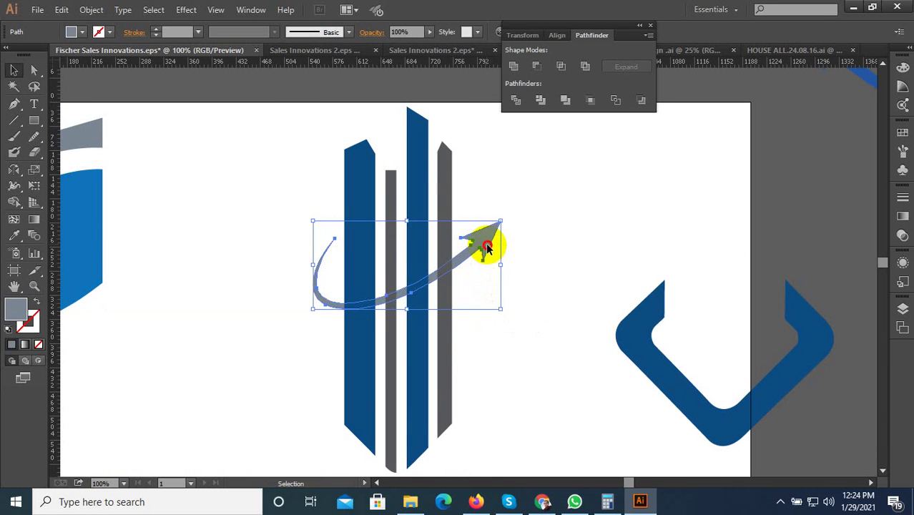
left_click(501, 302)
scroll(475, 304, "up", 1)
left_click(481, 216)
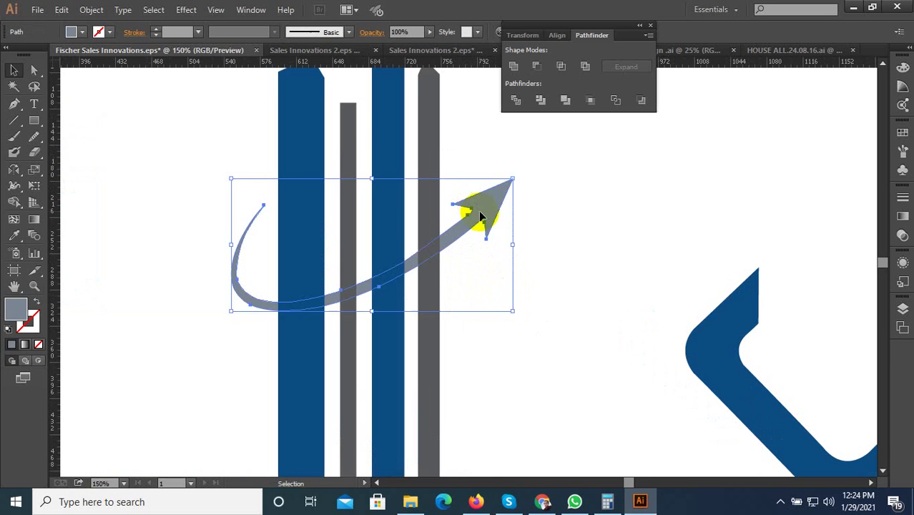
left_click(507, 264)
left_click_drag(481, 216, 508, 258)
scroll(510, 262, "down", 2)
left_click(500, 241)
left_click(510, 266)
scroll(504, 308, "up", 1)
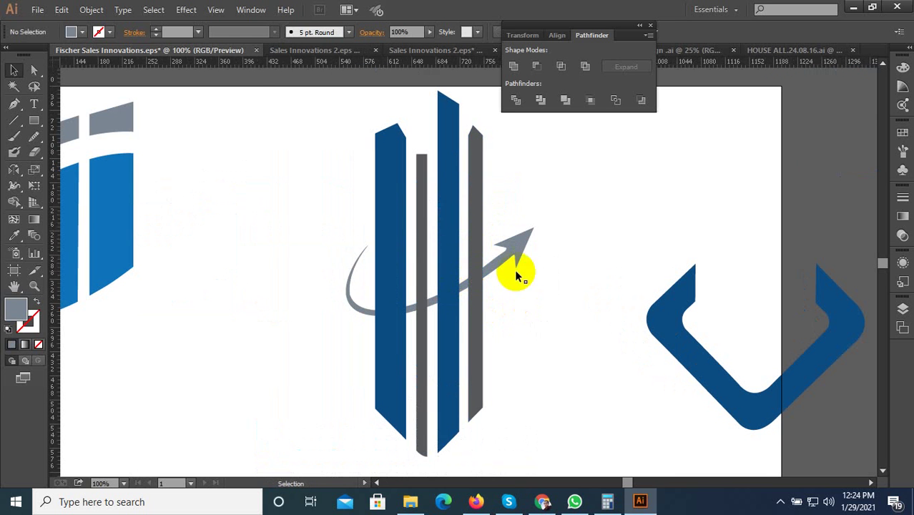
left_click(505, 246)
- Thicken the swoosh arrow with a 10 px Offset Path
left_click(91, 10)
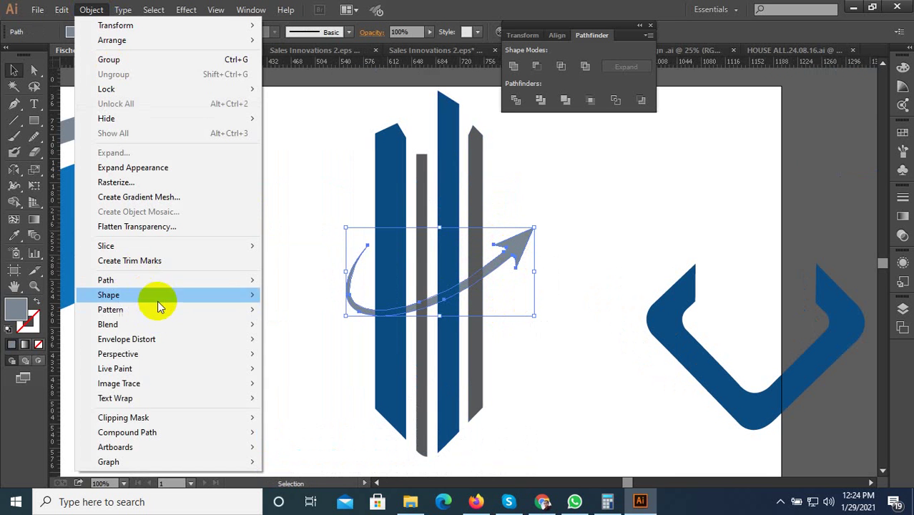
left_click(357, 327)
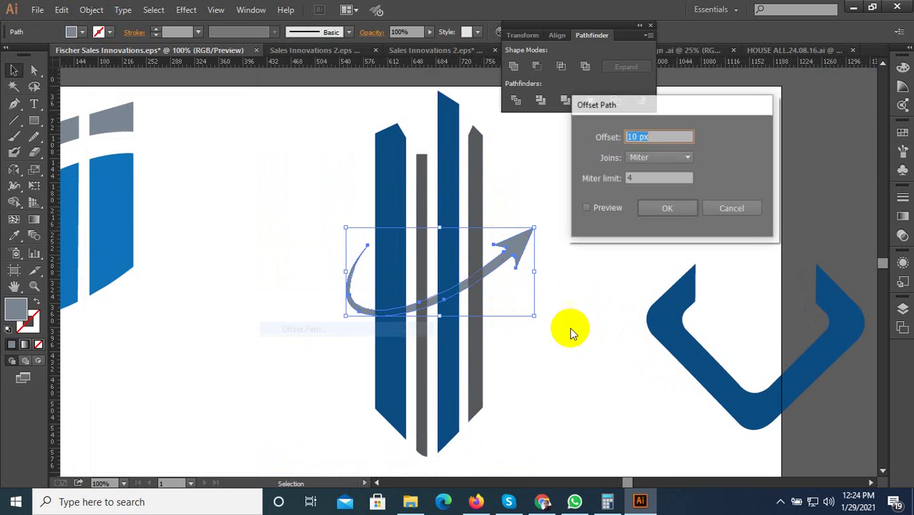
left_click(587, 208)
left_click(668, 209)
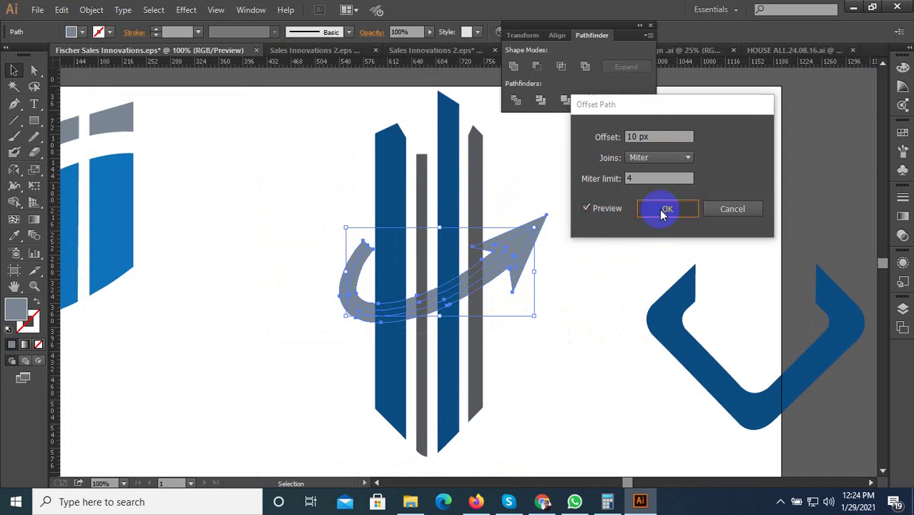
- Select the bars with the swoosh and ungroup the divided pieces
left_click_drag(537, 196, 357, 190)
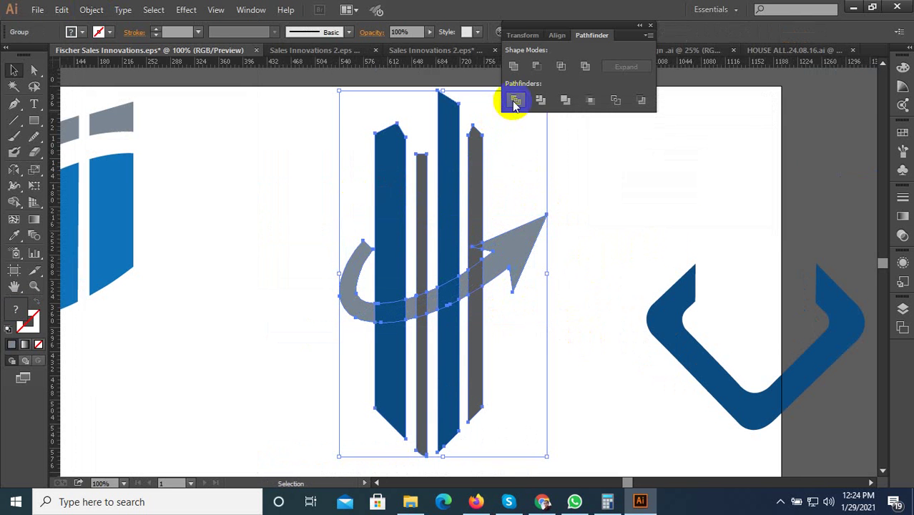
right_click(470, 165)
left_click(481, 238)
left_click_drag(562, 348, 356, 402)
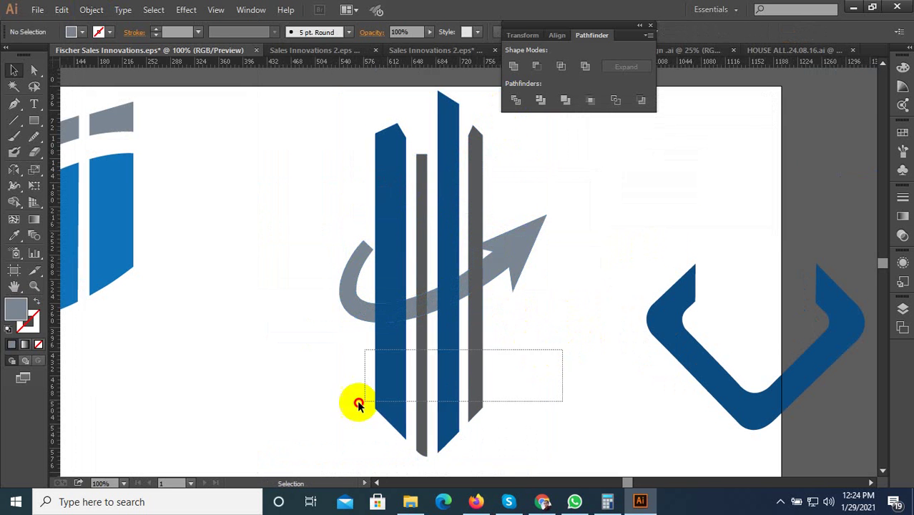
- Place a backup copy of the bars-and-swoosh icon off to the right
left_click(590, 339)
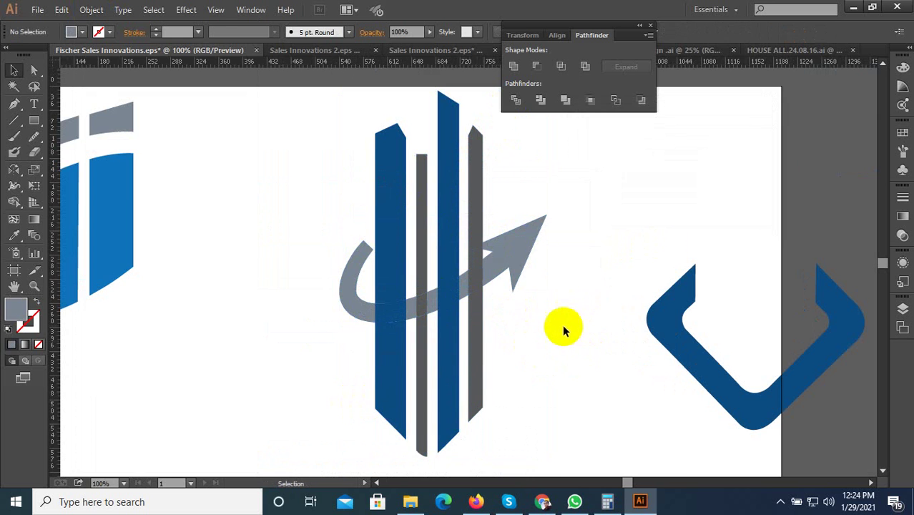
scroll(547, 337, "down", 1)
left_click_drag(549, 368, 408, 224)
scroll(408, 265, "down", 1)
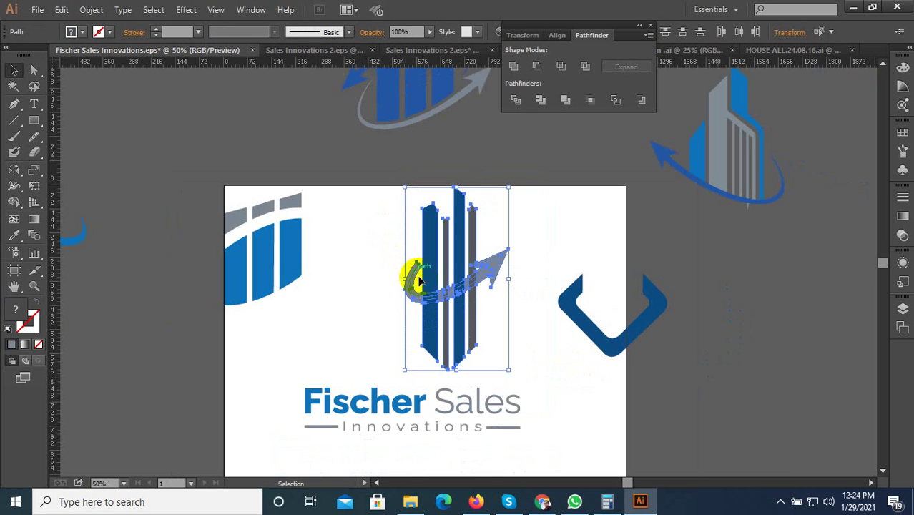
mouse_move(557, 215)
left_mouse_down()
mouse_move(342, 294)
mouse_move(424, 286)
mouse_move(266, 348)
left_mouse_up()
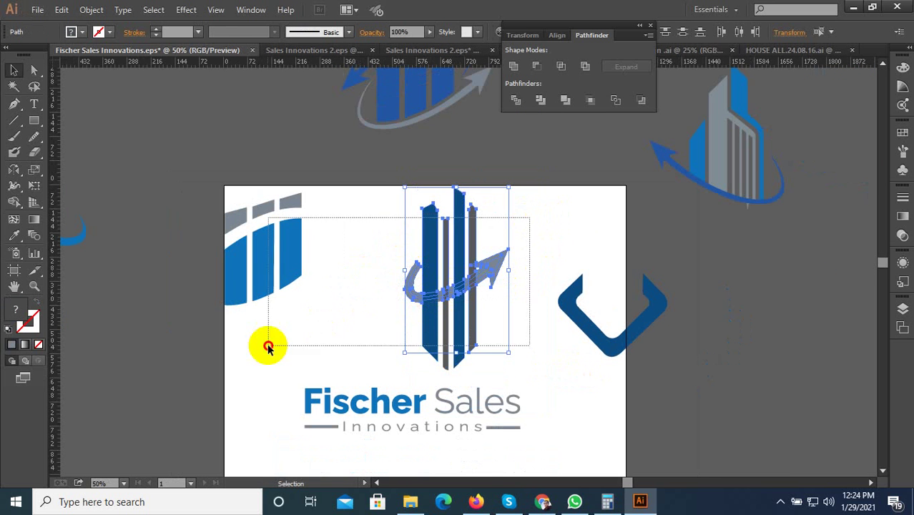
mouse_move(531, 215)
left_mouse_down()
mouse_move(409, 307)
mouse_move(753, 305)
mouse_move(788, 274)
left_mouse_up()
- Delete the bar pieces below the swoosh
left_click(572, 258)
scroll(498, 287, "up", 2)
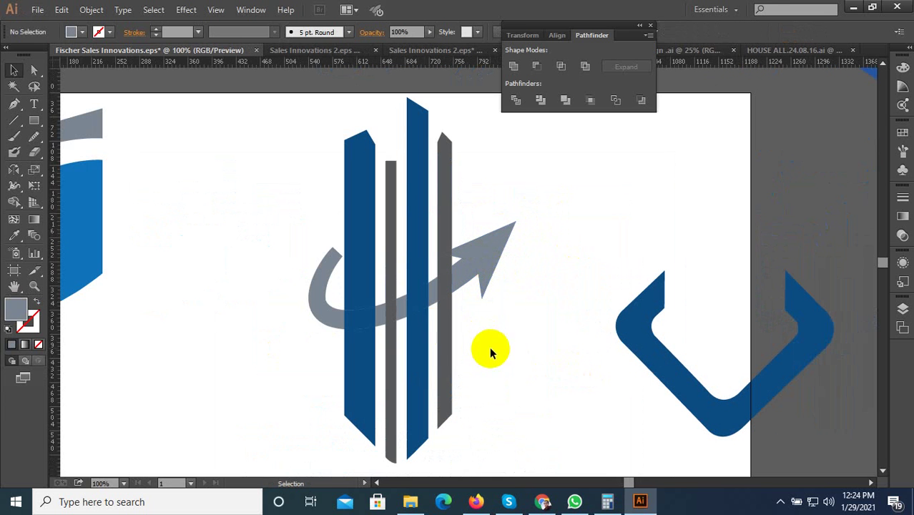
left_click_drag(520, 342, 271, 406)
key("Delete")
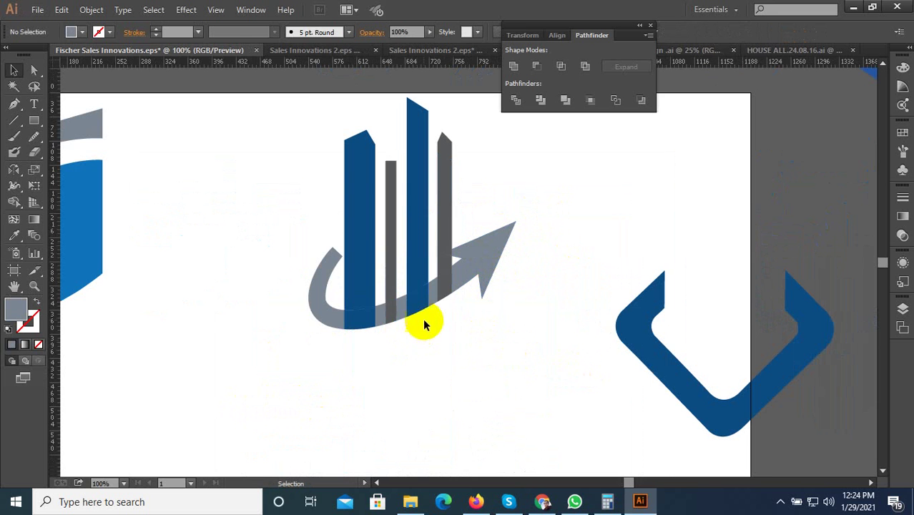
- Delete the curved arrow body, then undo to restore it
mouse_move(488, 362)
left_mouse_down()
mouse_move(317, 277)
mouse_move(346, 252)
left_mouse_up()
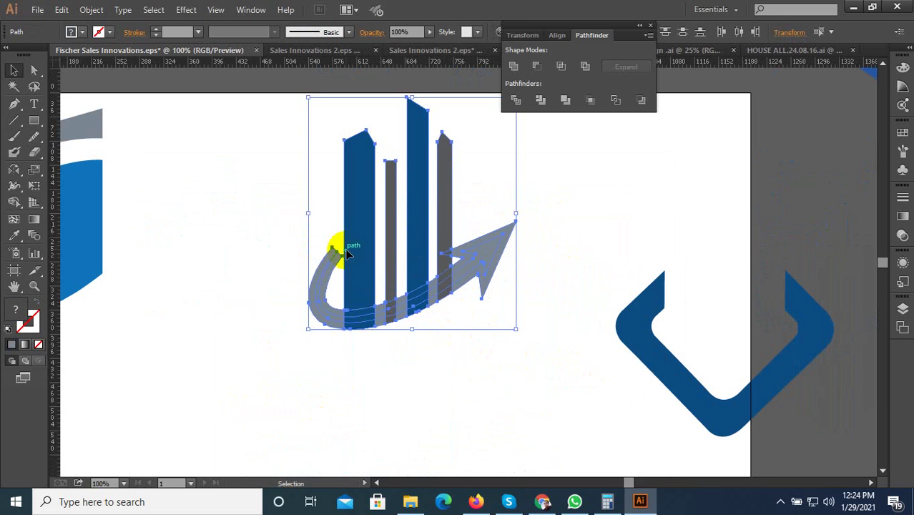
left_click(398, 286)
scroll(438, 280, "up", 3)
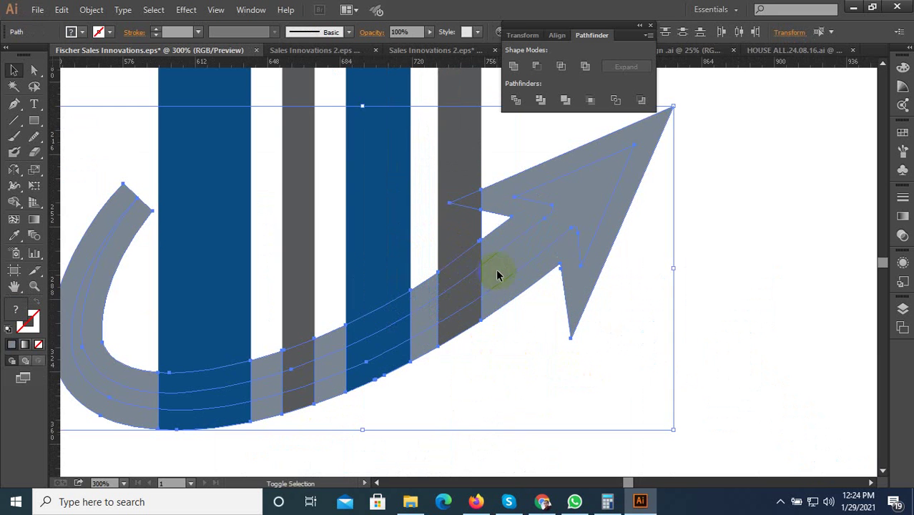
scroll(351, 361, "down", 2)
key("Delete")
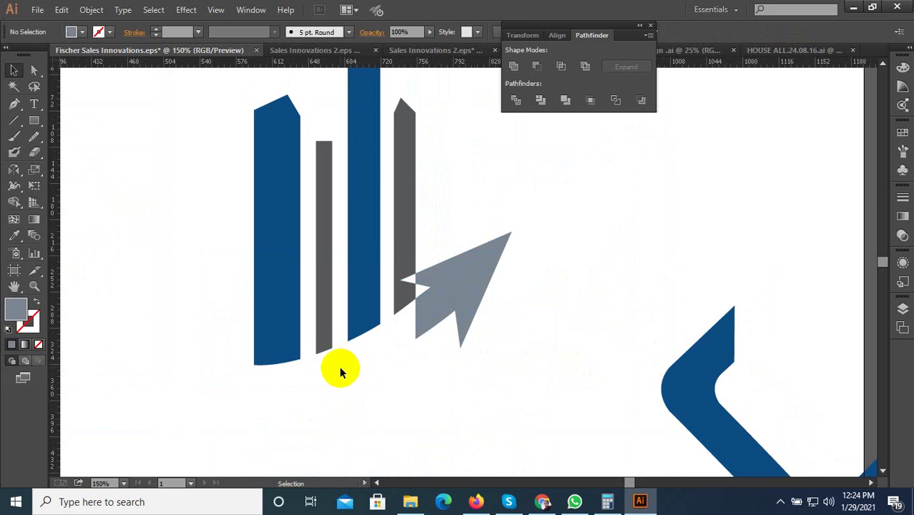
key("ctrl+z")
left_click(410, 377)
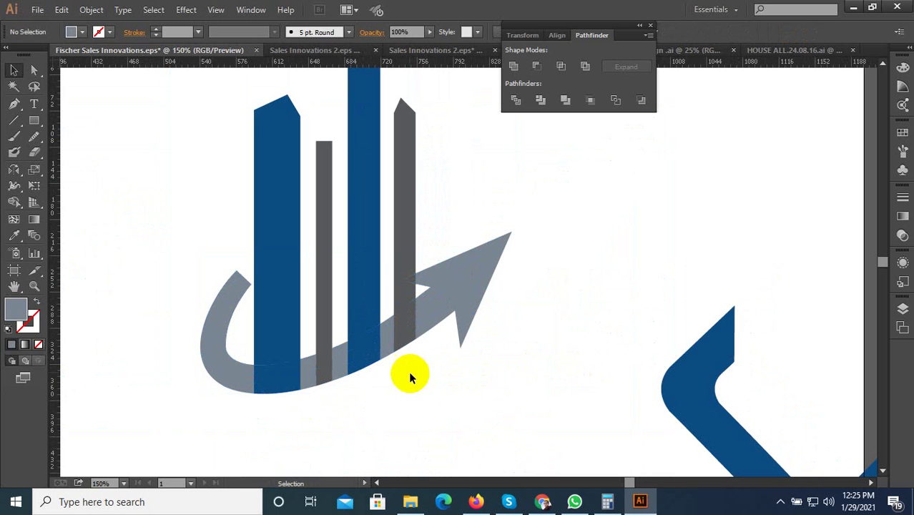
- Delete the leftover blue overlaps, bar-base fragments, thick curve piece and outer arrowhead
left_click(373, 368)
key("Delete")
key("Delete")
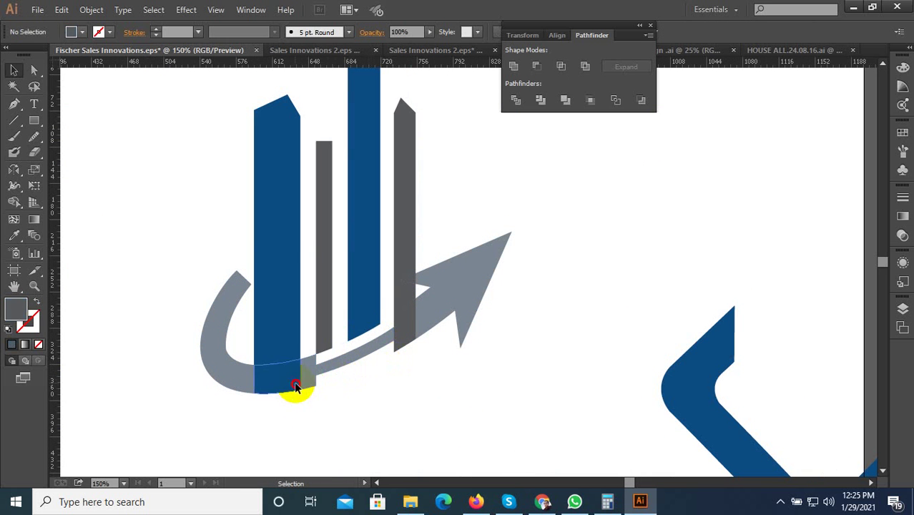
left_click(296, 384)
key("Delete")
left_click(230, 388)
key("Delete")
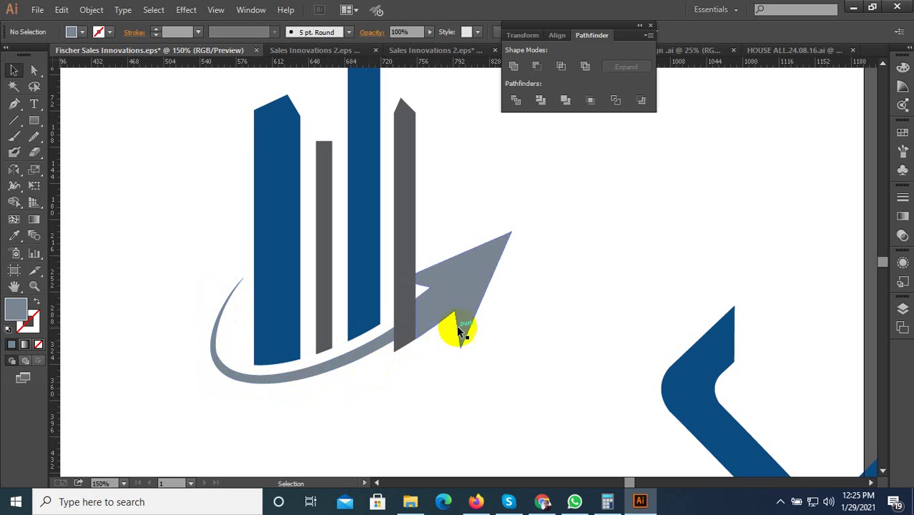
left_click(462, 330)
key("Delete")
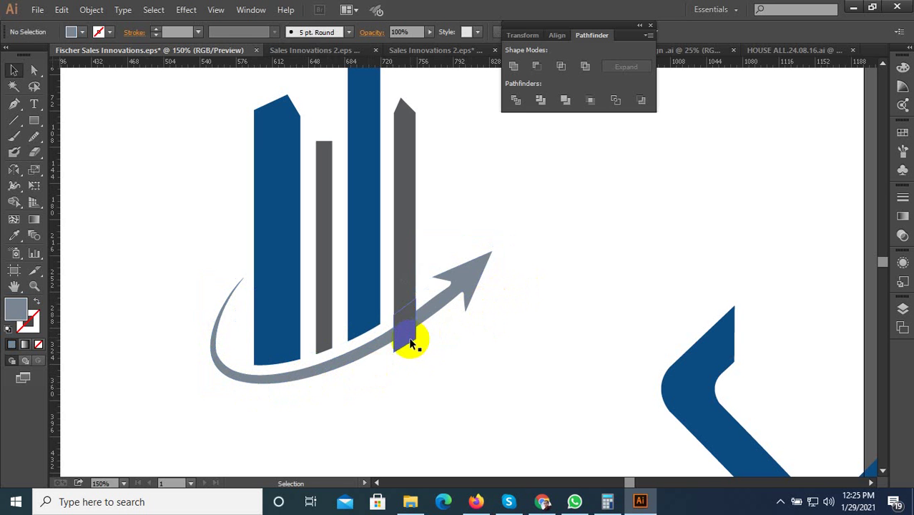
key("Delete")
- Group all pieces of the new bars-and-arrow icon
scroll(373, 370, "down", 3)
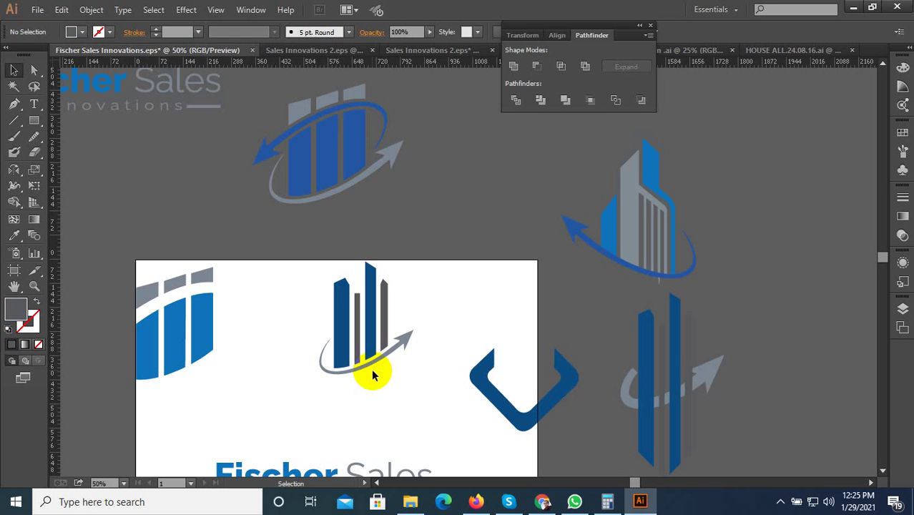
scroll(383, 394, "up", 2)
left_click_drag(435, 387, 202, 165)
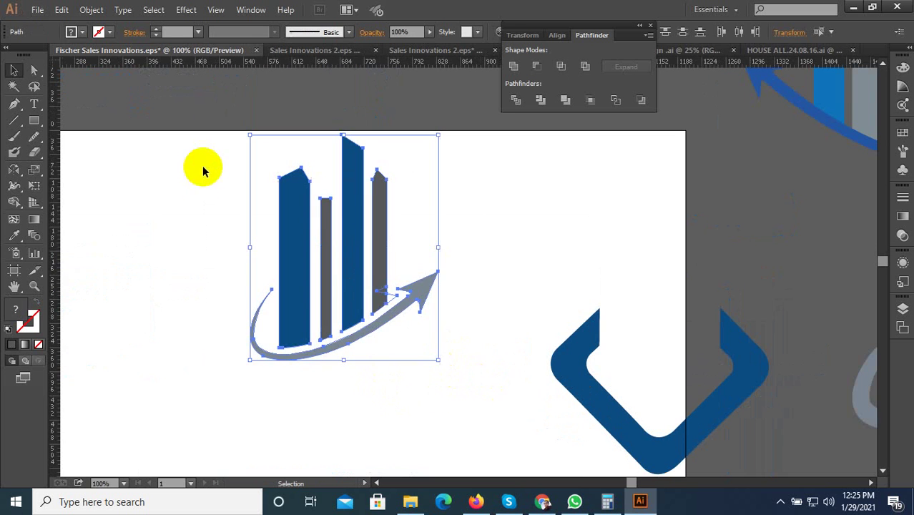
right_click(373, 173)
left_click(394, 234)
- Move the old bars logo off the artboard and place the new icon above the company name
scroll(500, 229, "down", 4)
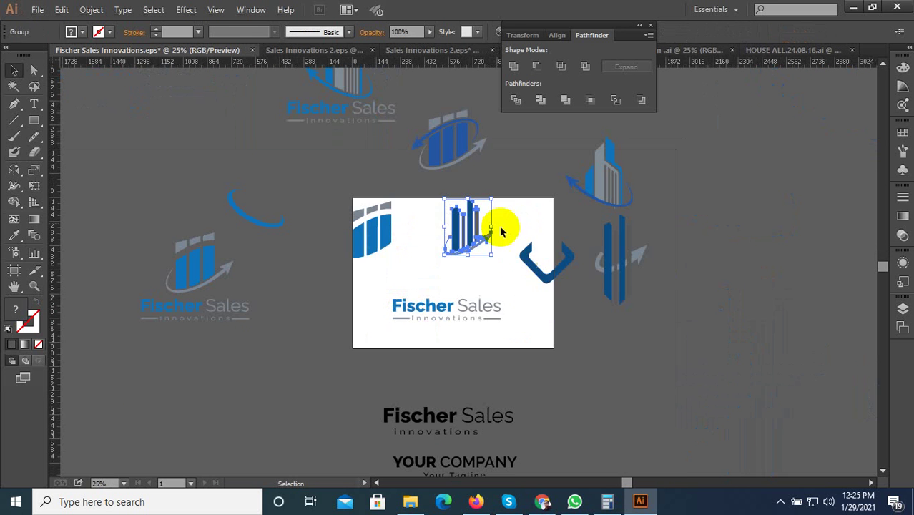
left_click_drag(547, 285, 647, 347)
scroll(402, 266, "up", 2)
left_click(306, 139)
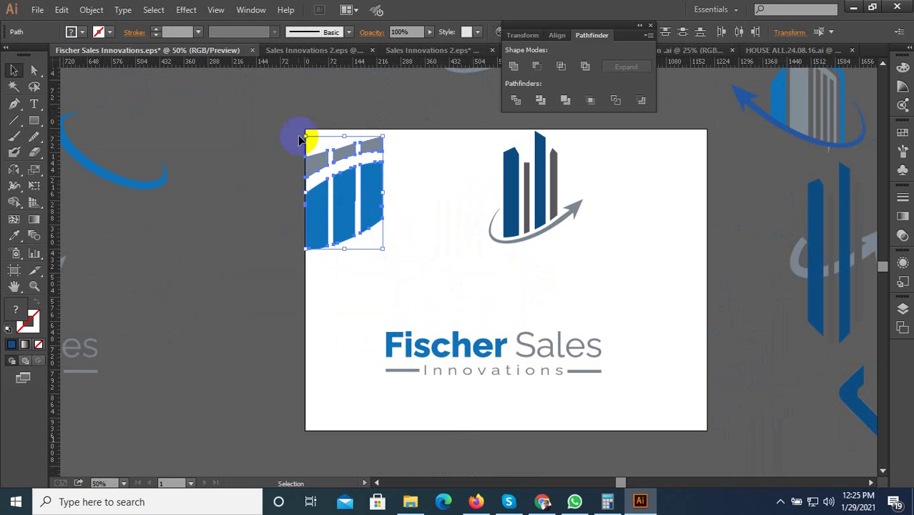
left_click_drag(340, 194, 236, 208)
left_click(596, 265)
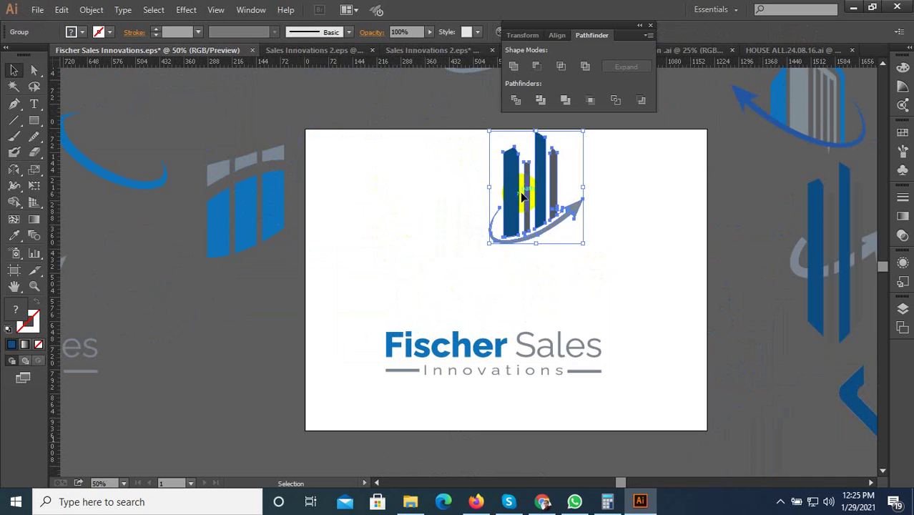
mouse_move(538, 183)
left_mouse_down()
mouse_move(526, 244)
mouse_move(505, 250)
left_mouse_up()
- Select the bar-and-arrow icon and ungroup its pieces
scroll(558, 297, "up", 1)
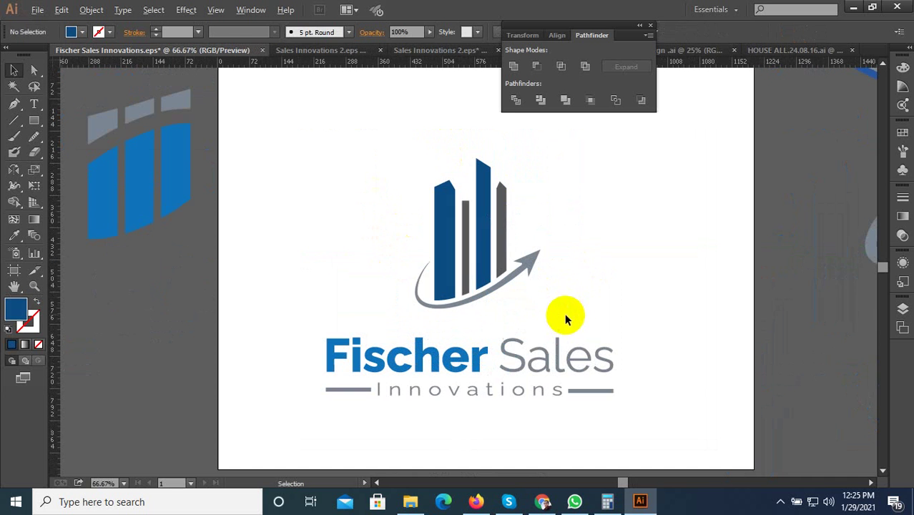
left_click_drag(565, 313, 365, 166)
left_click_drag(602, 164, 381, 291)
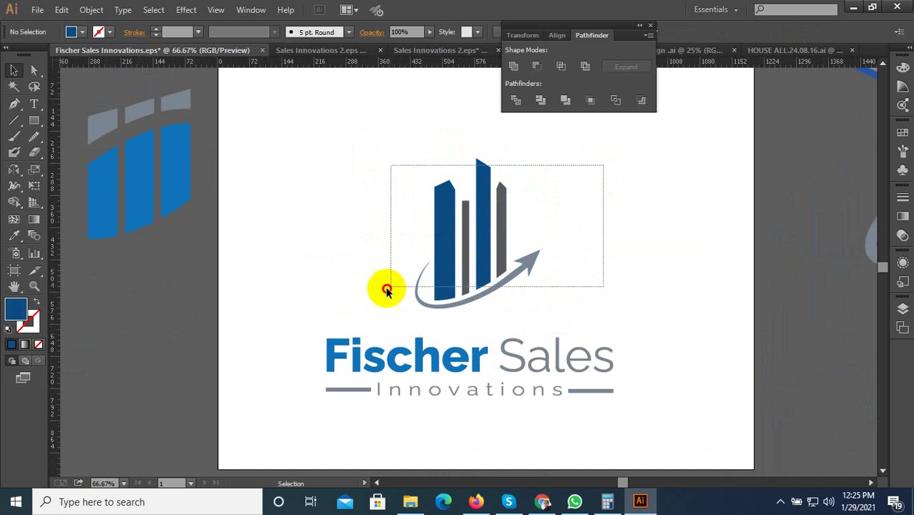
right_click(477, 224)
left_click(279, 165)
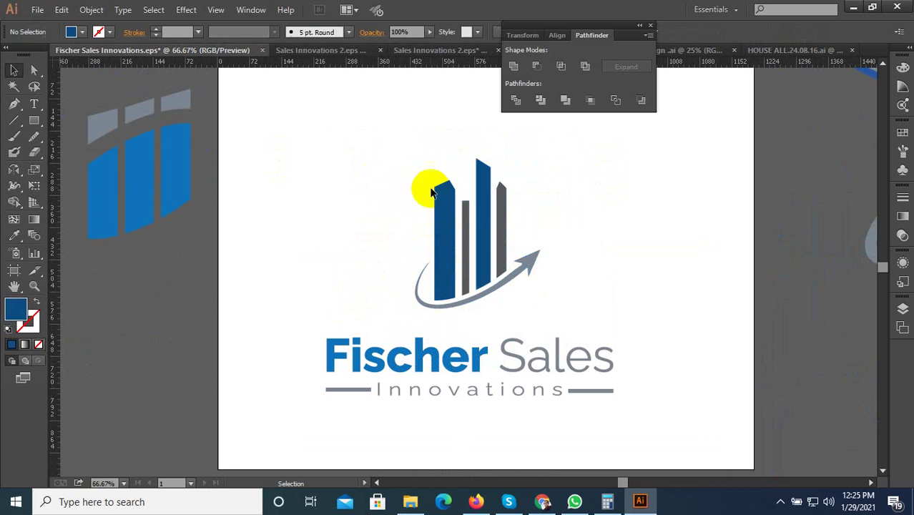
left_click_drag(543, 156, 388, 323)
left_click(525, 163)
left_click_drag(526, 163, 439, 202)
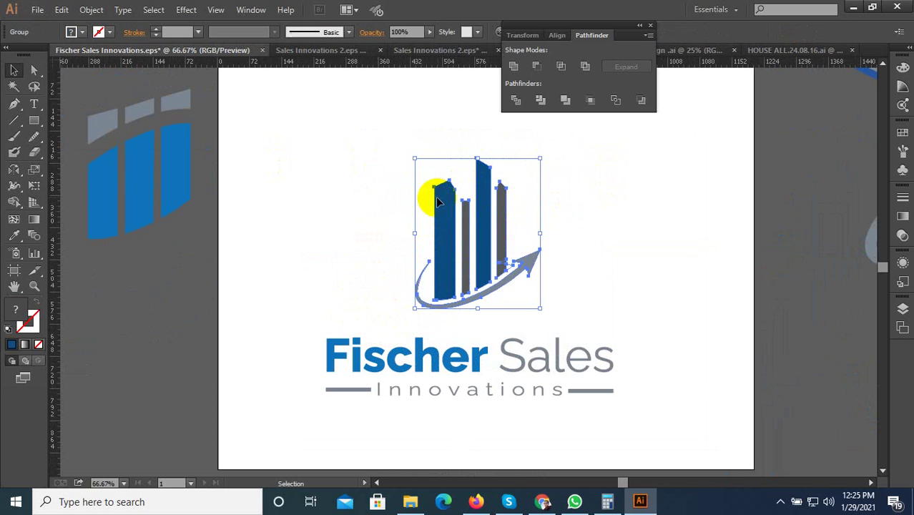
right_click(481, 199)
left_click(531, 269)
left_click(578, 245)
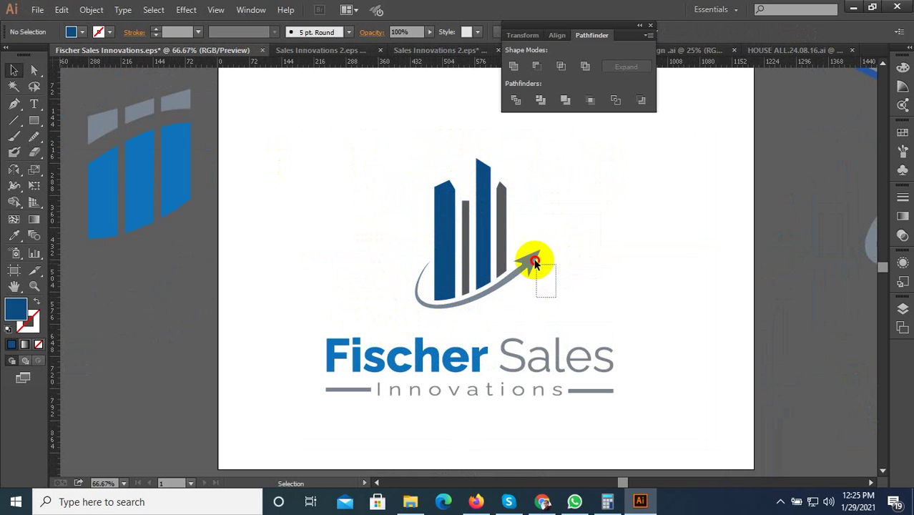
- Eyedrop the right bar's dark grey onto the arrow
left_click(535, 255)
left_click(14, 237)
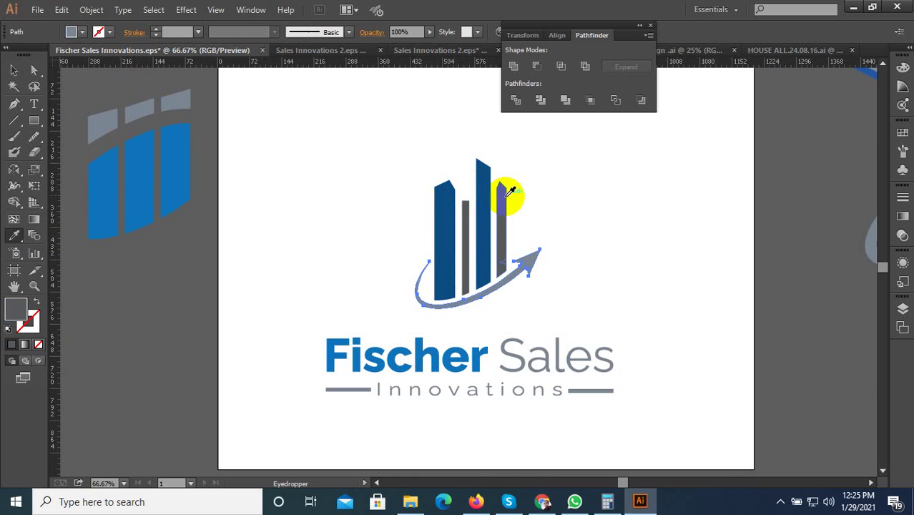
left_click(13, 69)
left_click(602, 309)
- Ungroup the company name text, then regroup its pieces
left_click(568, 393)
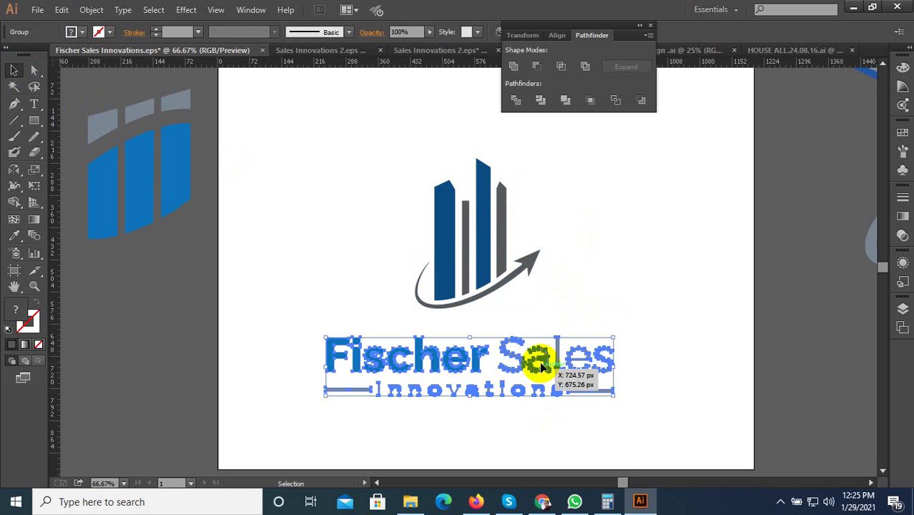
right_click(569, 392)
left_click(579, 299)
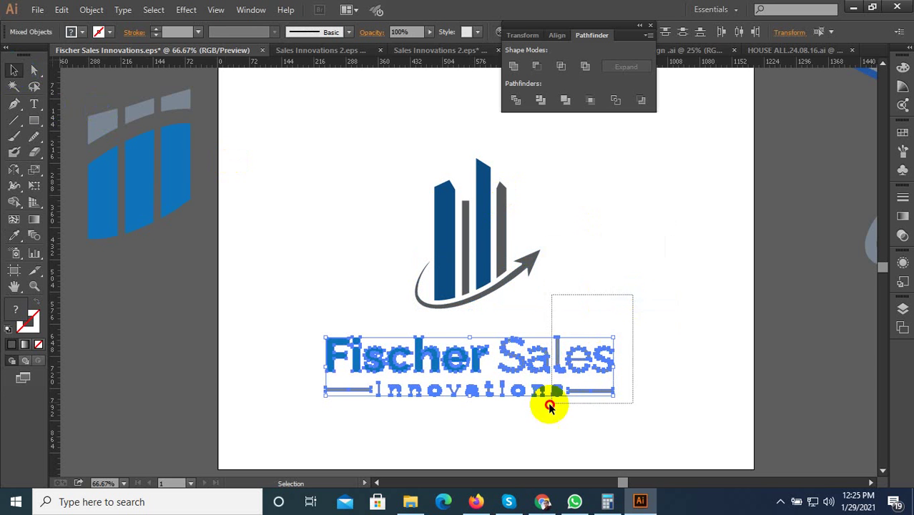
right_click(448, 370)
left_click(462, 289)
left_click(596, 306)
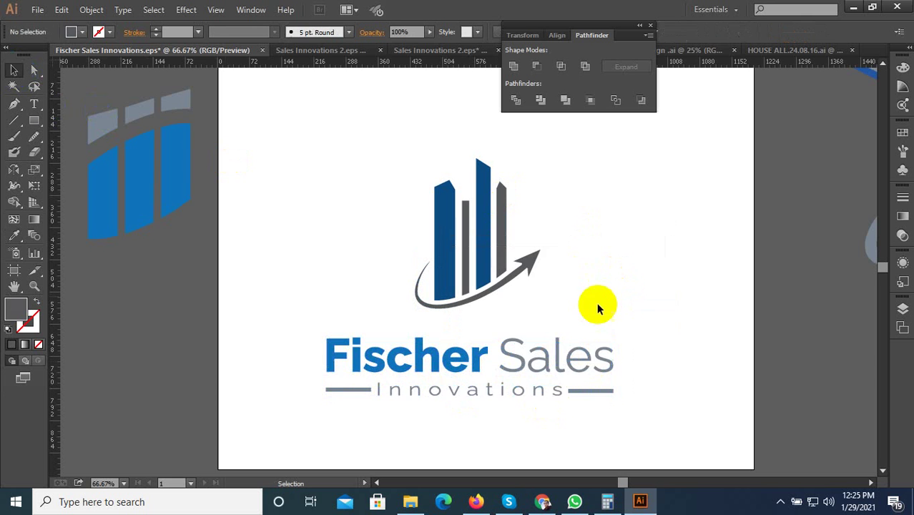
- Give Innovations and its side lines the grey of Sales
left_click(506, 397)
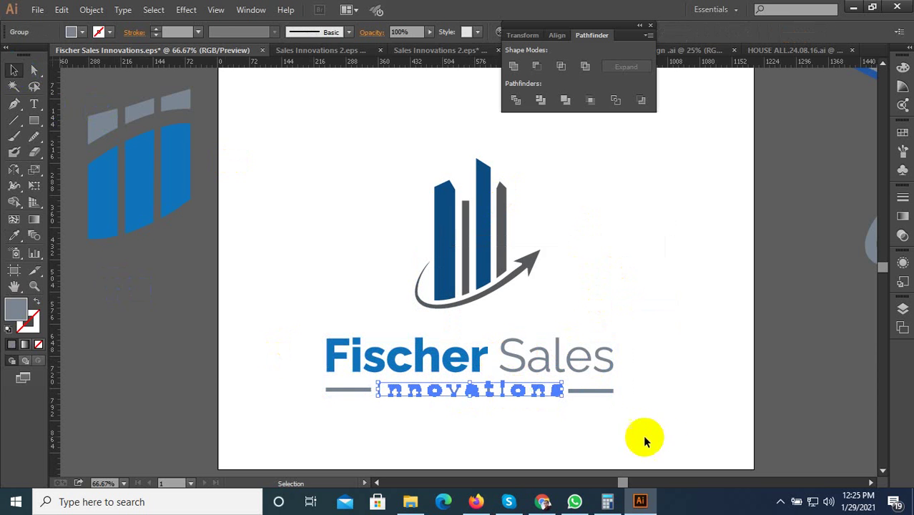
left_click_drag(660, 437, 279, 382)
left_click(13, 235)
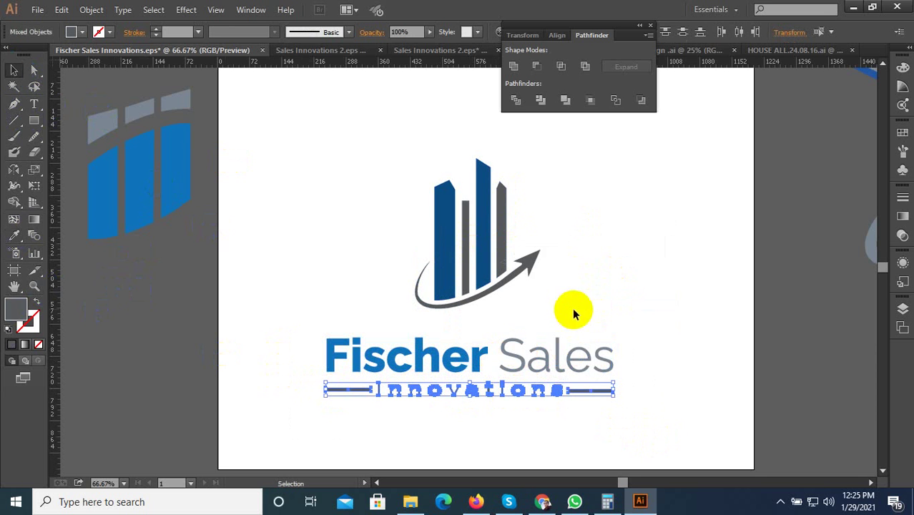
left_click(548, 351)
key("v")
- Inside the text group, colour the word Sales the icon's dark grey
left_click_drag(639, 314, 550, 365)
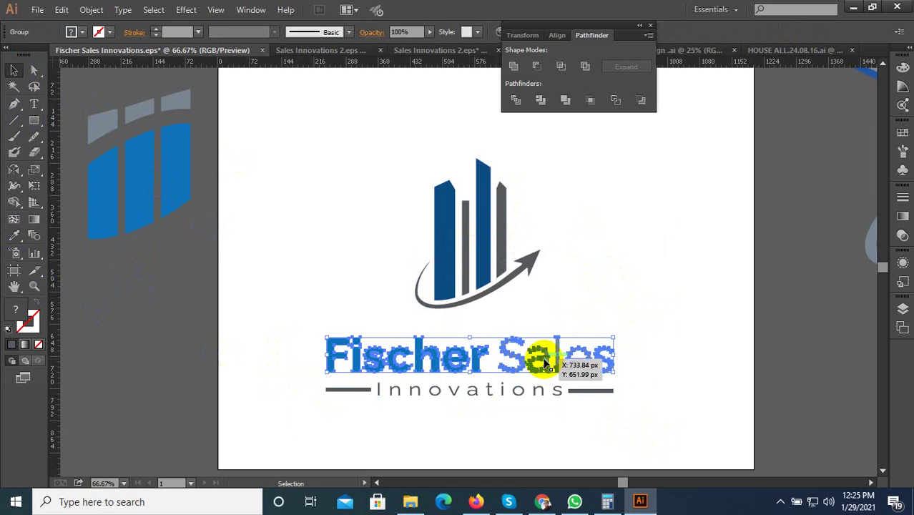
double_click(543, 364)
left_click_drag(623, 337, 500, 384)
left_click(14, 236)
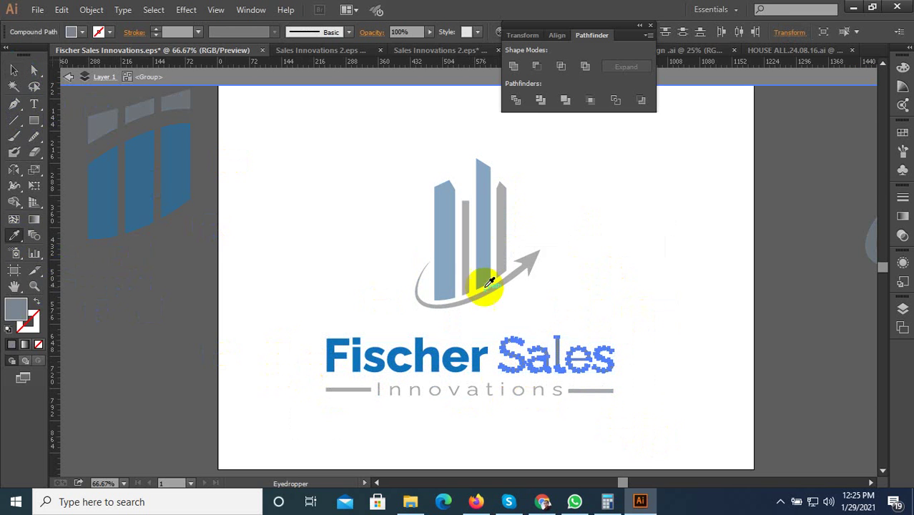
double_click(235, 96)
- Reselect the Innovations text, then the logo icon
scroll(347, 367, "down", 1)
scroll(358, 361, "down", 1)
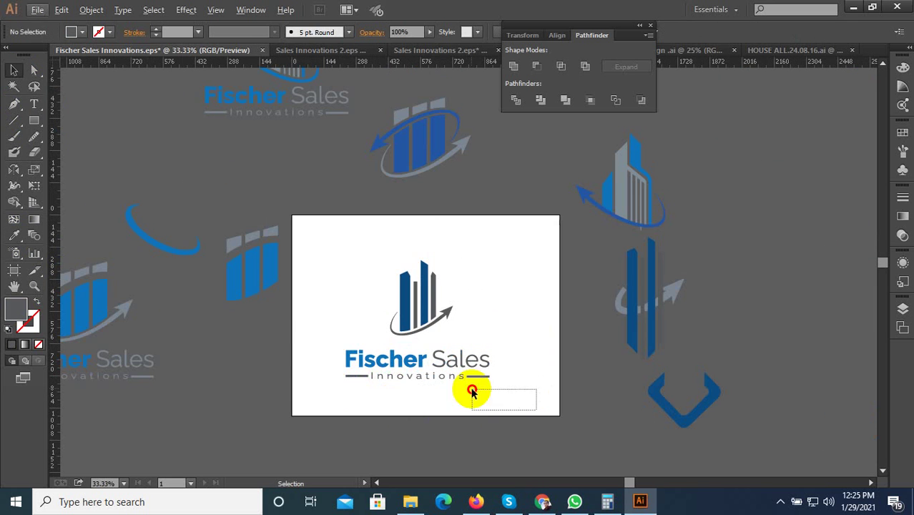
left_click_drag(537, 410, 472, 392)
scroll(452, 351, "up", 1)
left_click_drag(484, 322, 322, 257)
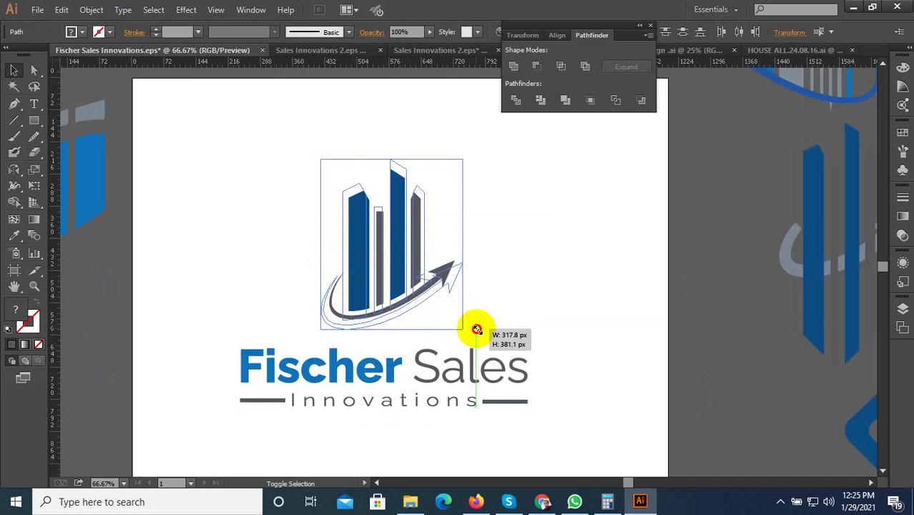
- Enlarge the icon around its centre and group it with the text
left_click_drag(454, 319, 475, 331)
left_click_drag(506, 208, 407, 336)
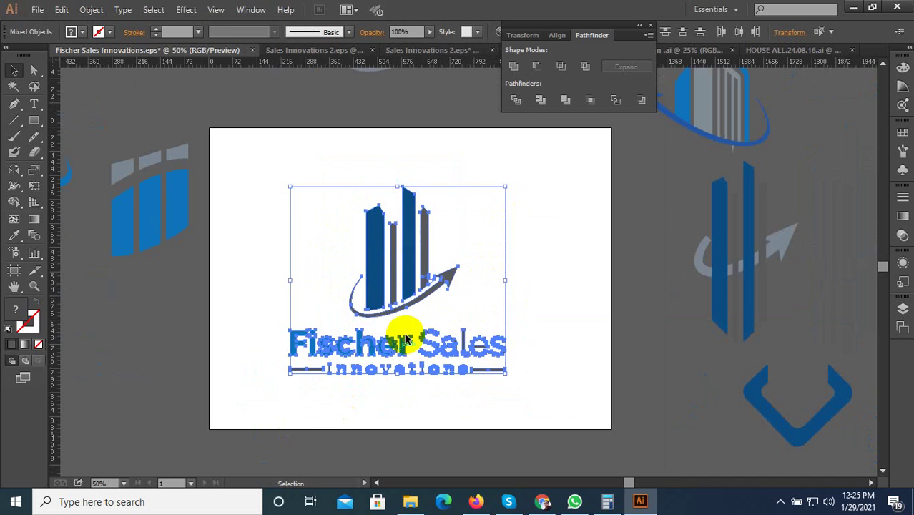
right_click(422, 259)
left_click(453, 320)
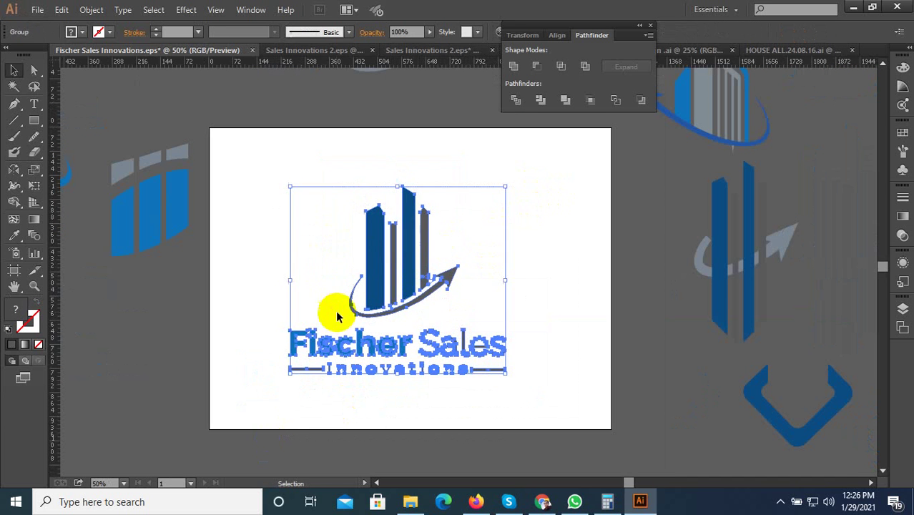
- Try merging the logo shapes inside the group, then undo the merge
double_click(384, 308)
left_click(369, 326)
left_click_drag(425, 419, 351, 169)
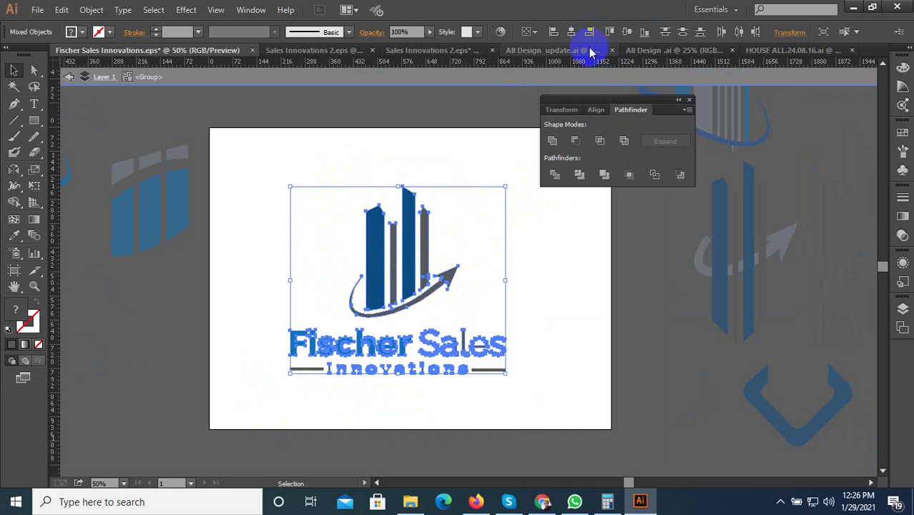
left_click(553, 140)
key("ctrl+z")
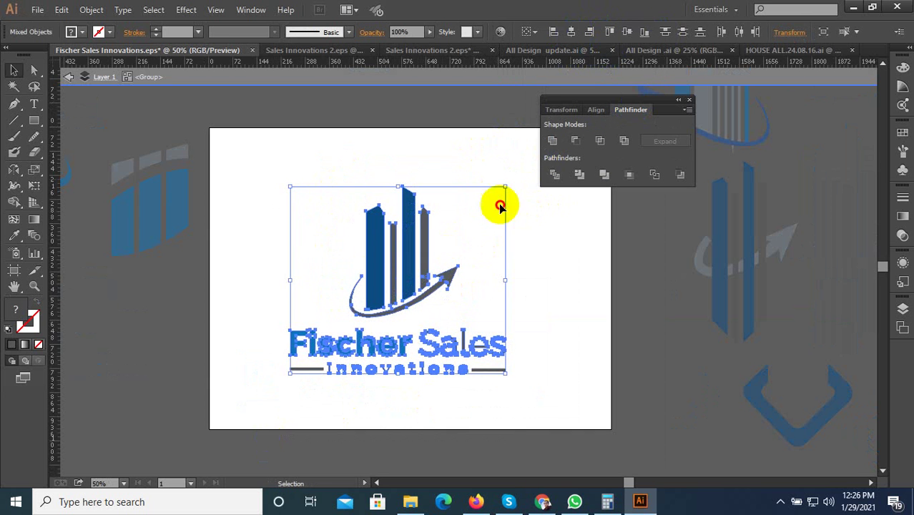
left_click_drag(498, 243, 374, 277)
right_click(374, 278)
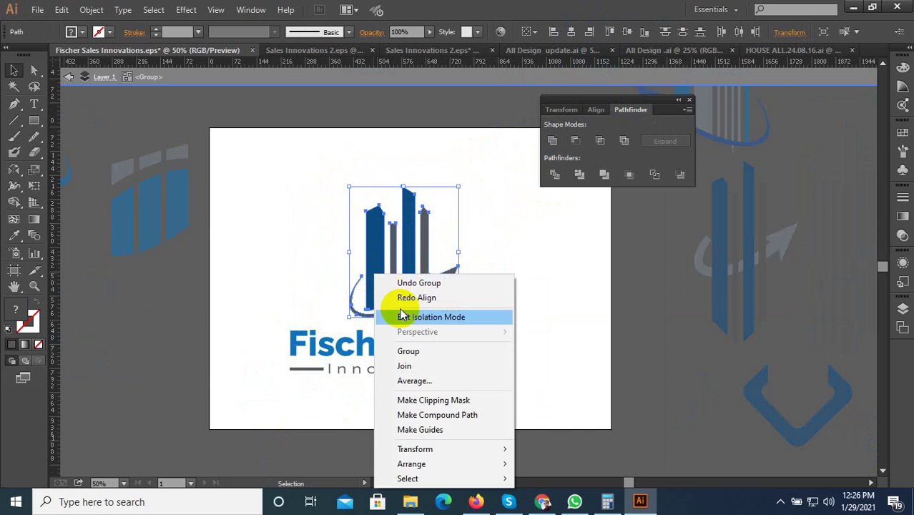
- Group the bars-and-arrow icon with the Fischer Sales Innovations wordmark and deselect
left_click_drag(490, 275, 339, 410)
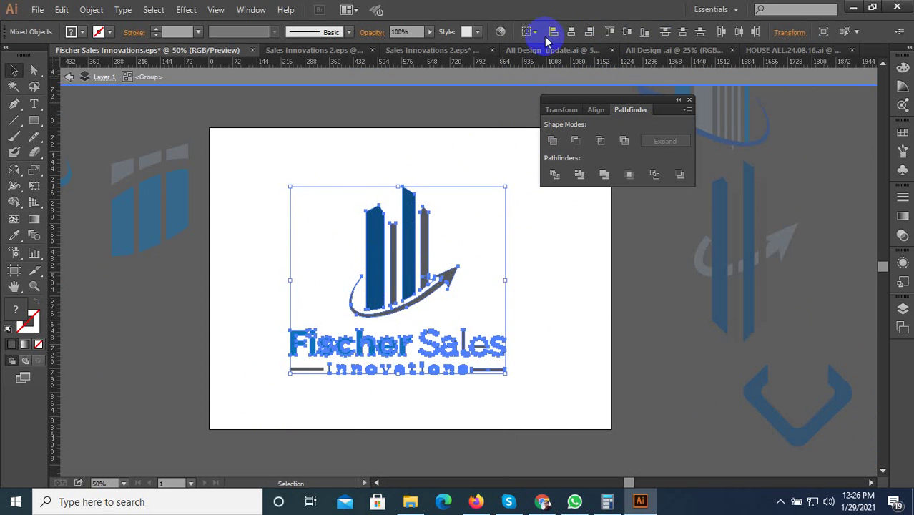
left_click(467, 212)
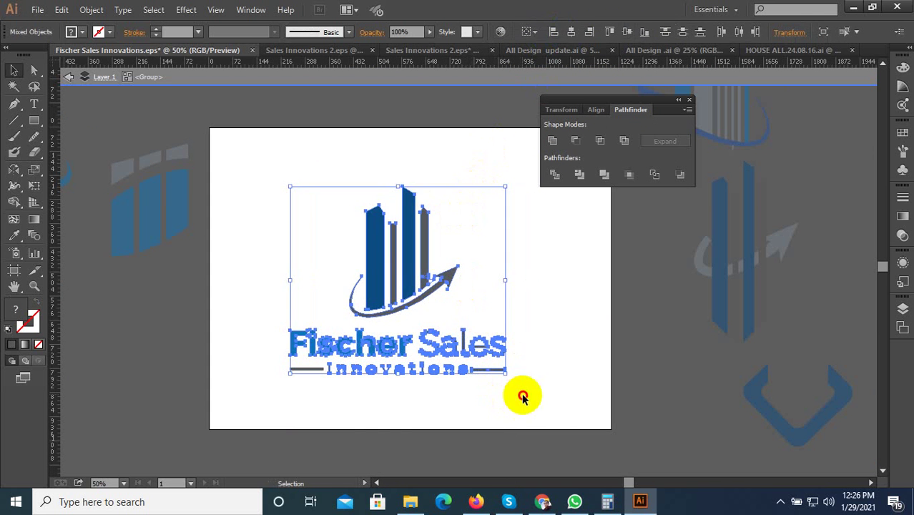
left_click_drag(524, 394, 273, 326)
right_click(312, 342)
left_click(351, 280)
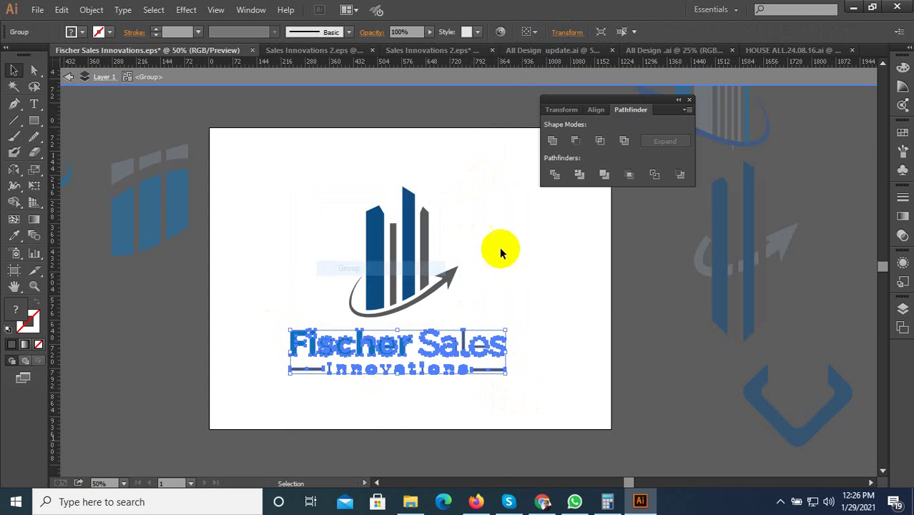
left_click(538, 272)
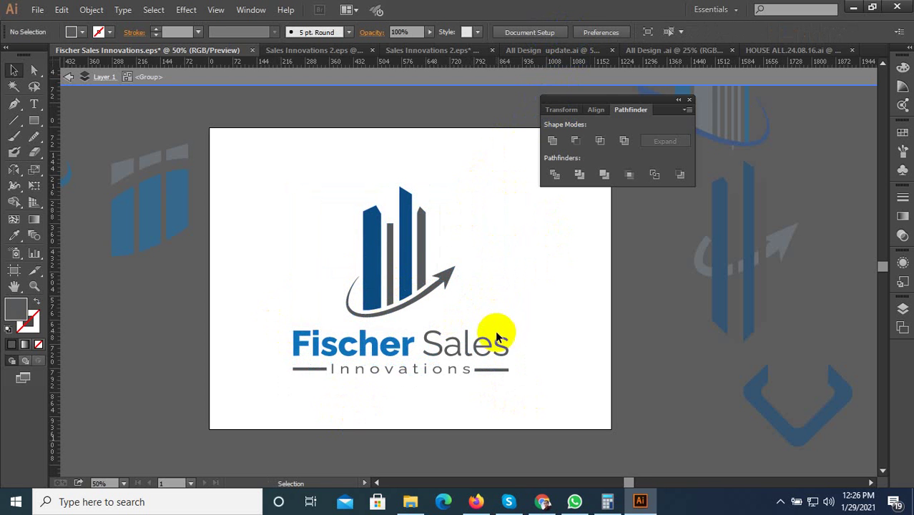
scroll(350, 343, "down", 2)
scroll(397, 392, "up", 1)
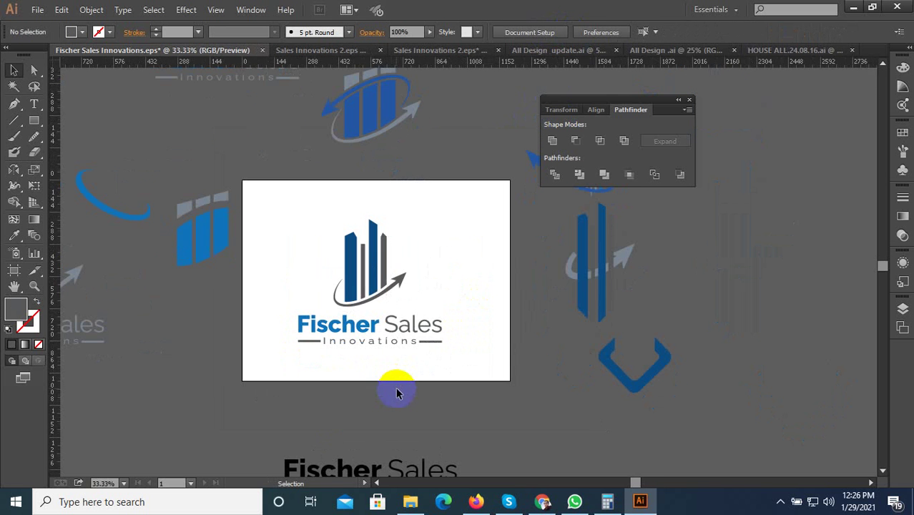
- Export the logo via Save for Web as JPEG High named Fischer-Sales-Innovations-3
key("ctrl+alt+shift+s")
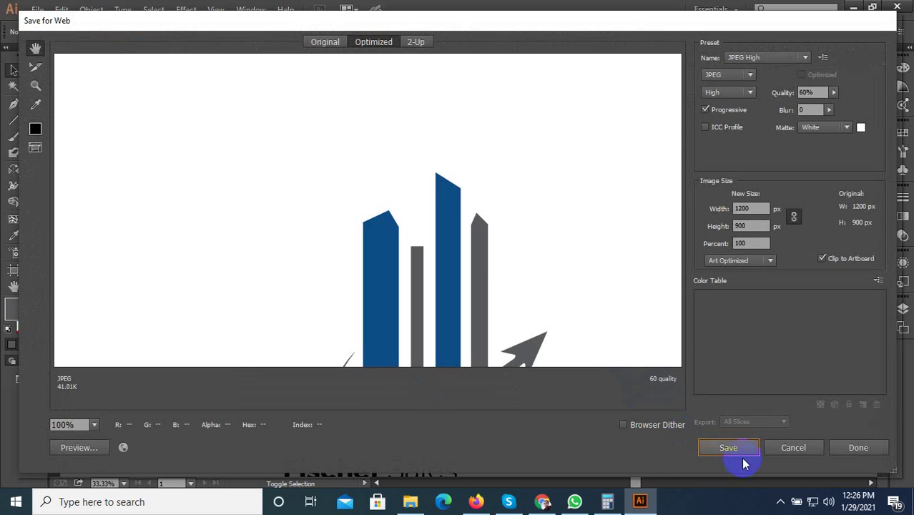
left_click(732, 450)
left_click(288, 126)
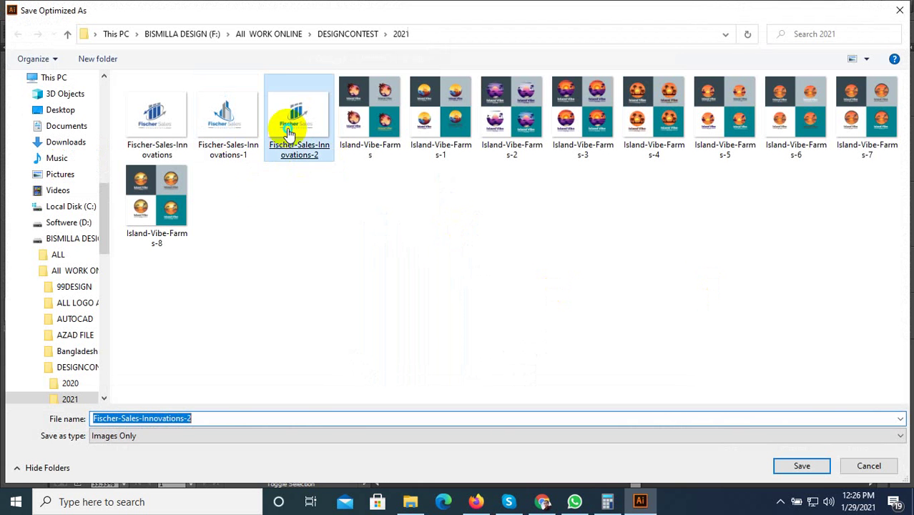
right_click(290, 123)
left_click(203, 419)
key("BackSpace")
type("3")
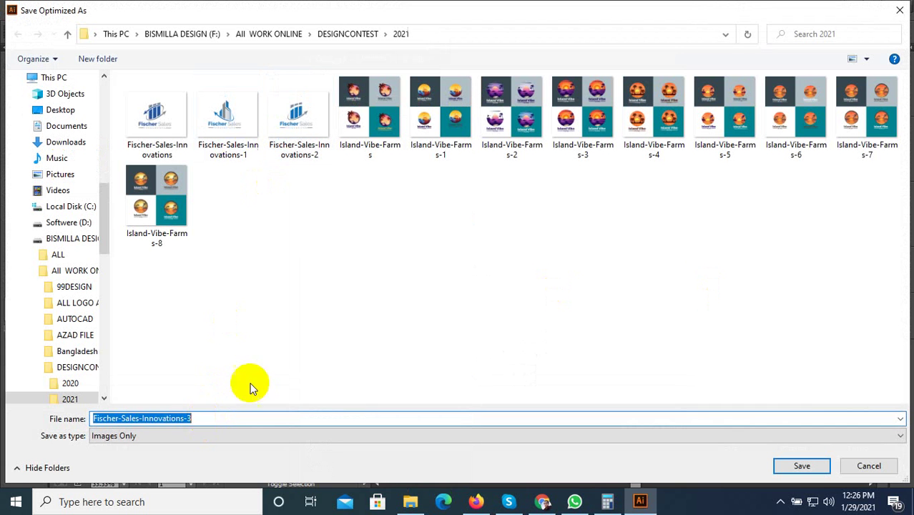
left_click(775, 469)
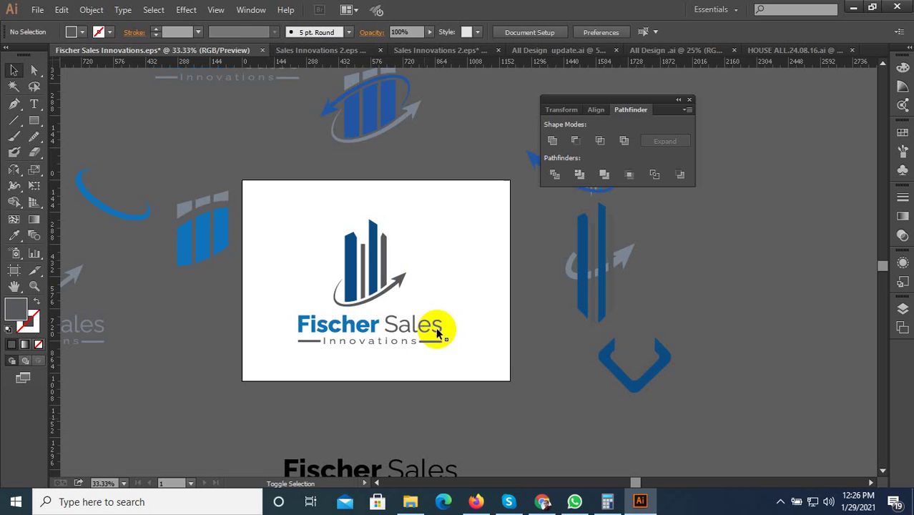
- Save the Fischer Sales Innovations EPS document
left_click(37, 9)
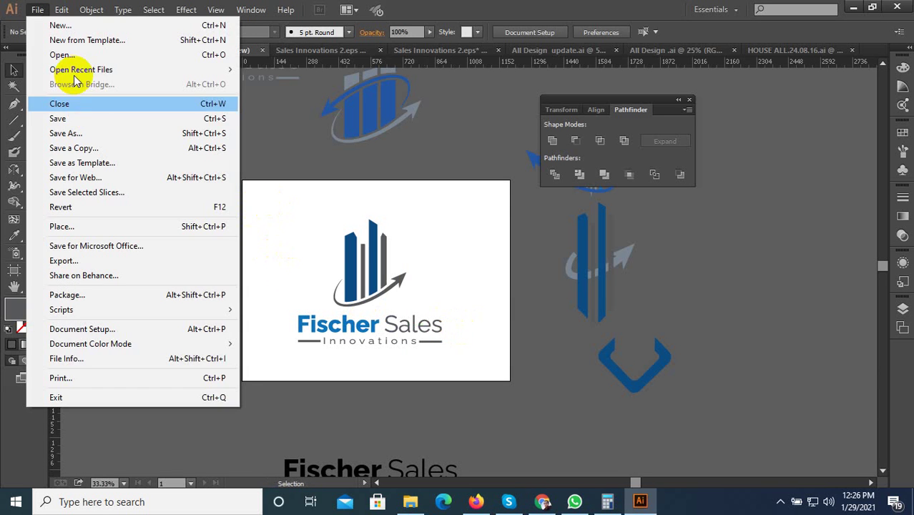
left_click(84, 116)
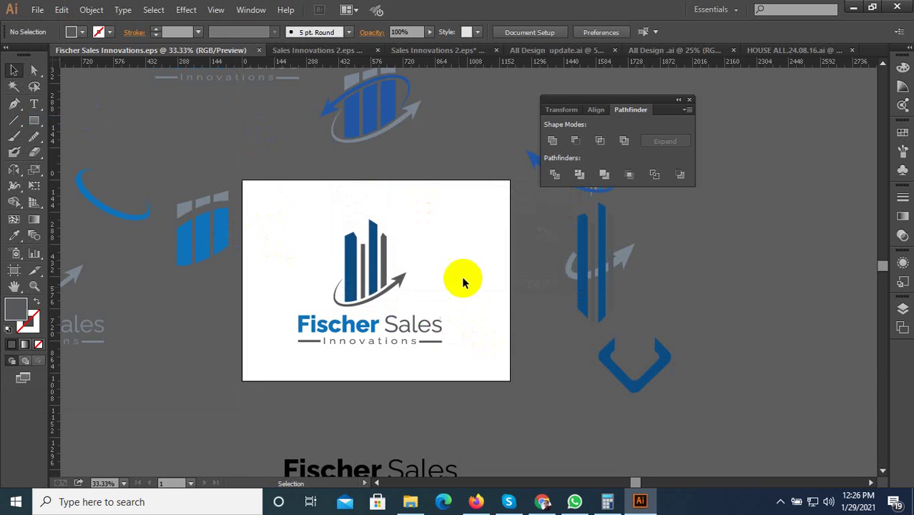
left_click_drag(466, 280, 293, 286)
- Select just the bar-and-arrow icon from the logo group
right_click(399, 262)
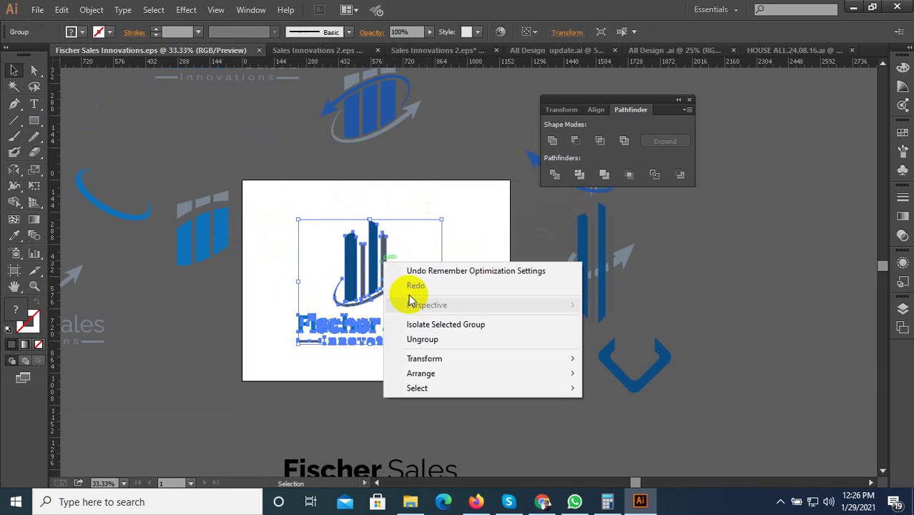
left_click(429, 339)
left_click(449, 227)
left_click_drag(448, 228, 360, 306)
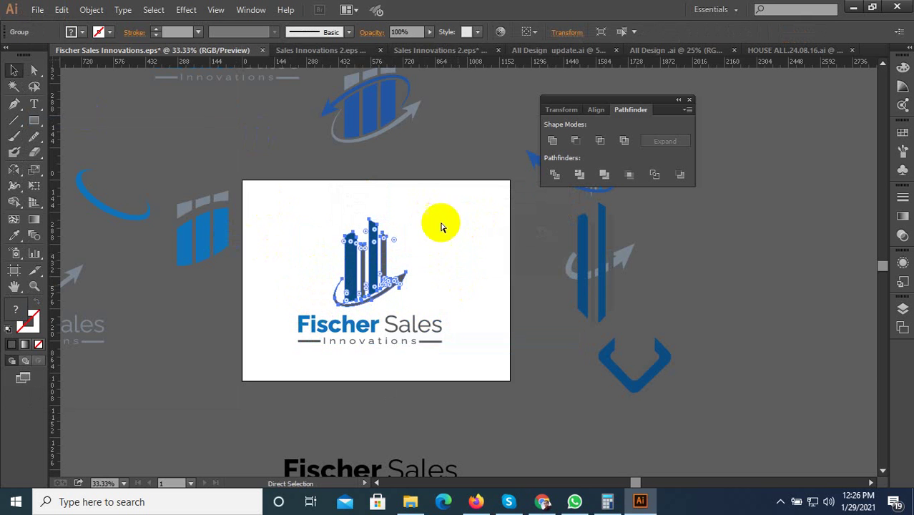
- In Sales Innovations 2, replace the old icon with the Fischer icon above YOUR COMPANY
left_click(321, 50)
left_click_drag(427, 205, 283, 289)
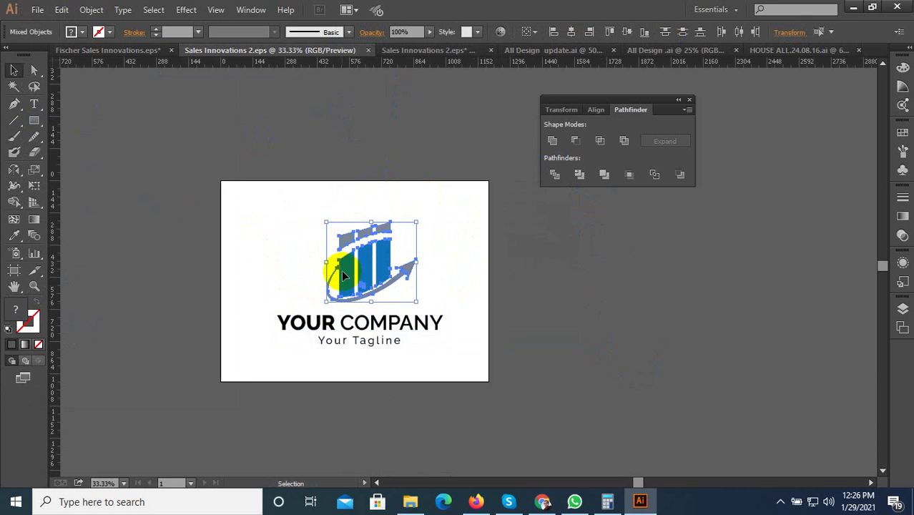
key("Delete")
key("ctrl+v")
left_click_drag(439, 302, 388, 306)
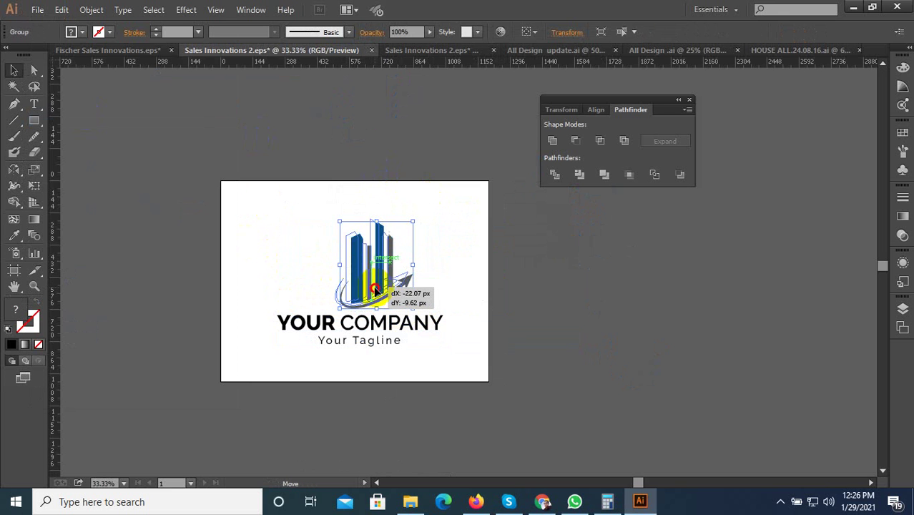
- Save the template as Sales Innovations 3 EPS, keeping the current EPS version
key("ctrl+shift+s")
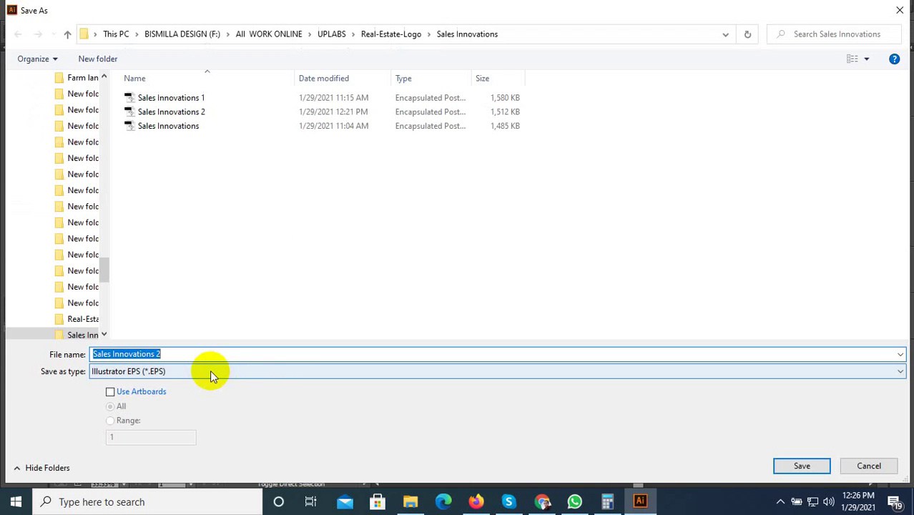
left_click(797, 466)
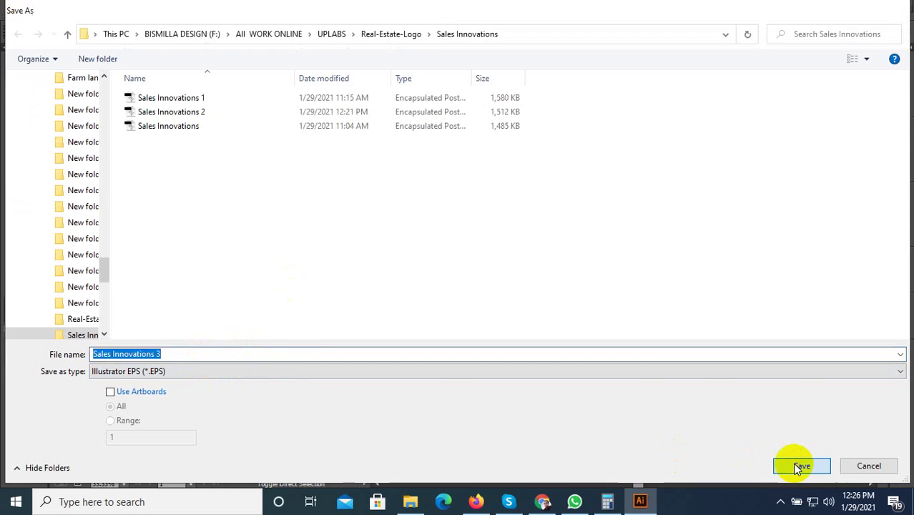
left_click(451, 63)
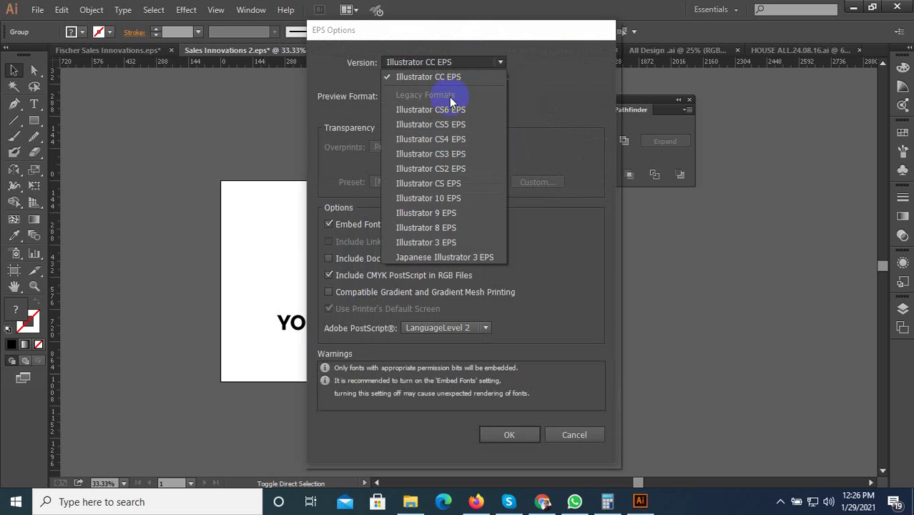
left_click(491, 98)
left_click(497, 434)
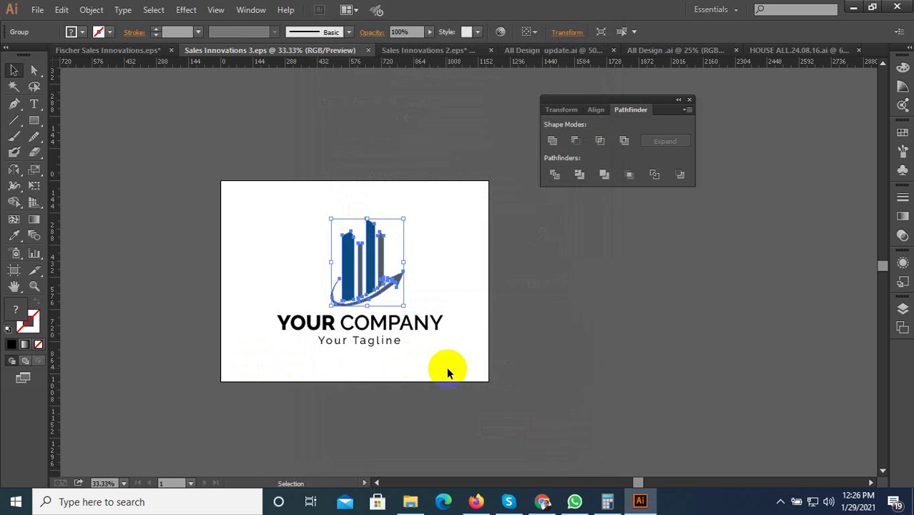
- Paste the YOUR COMPANY logo into Sales Innovations 2, enlarge it and centre it
left_click(430, 50)
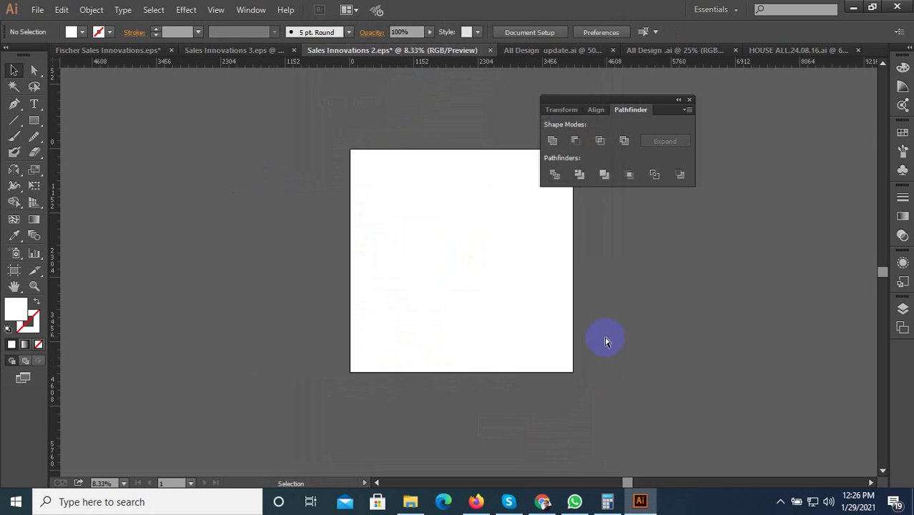
key("ctrl+v")
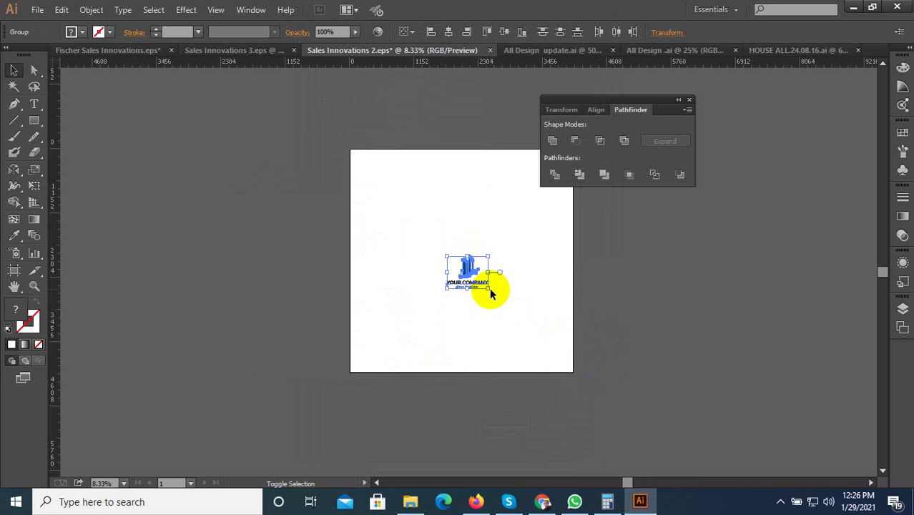
left_click_drag(492, 292, 528, 355)
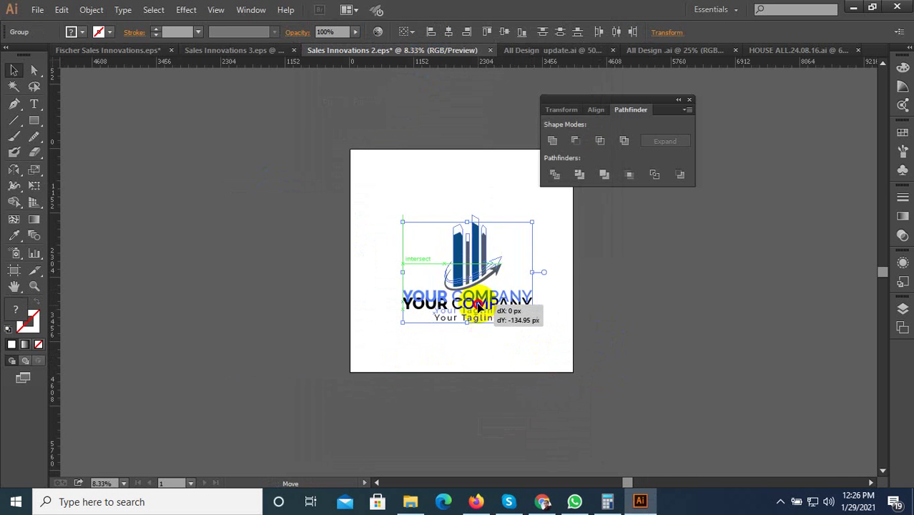
mouse_move(510, 308)
left_mouse_down()
mouse_move(512, 327)
mouse_move(537, 316)
left_mouse_up()
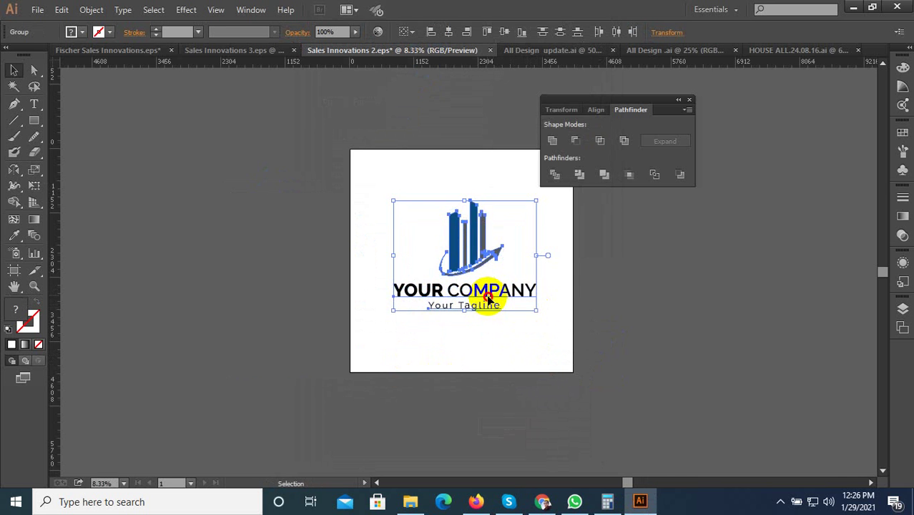
left_click_drag(490, 286, 490, 306)
- Convert the logo text to outlines and start saving under a new name
left_click(122, 9)
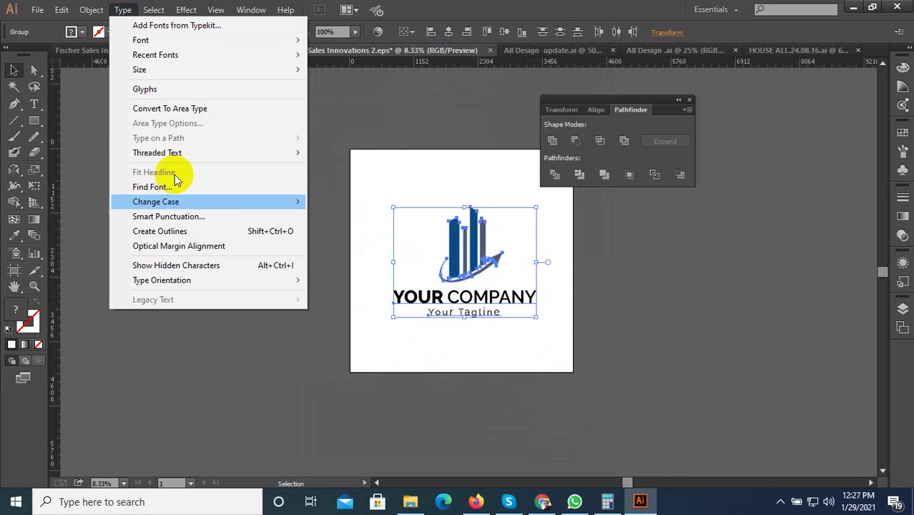
left_click(241, 230)
key("ctrl+shift+s")
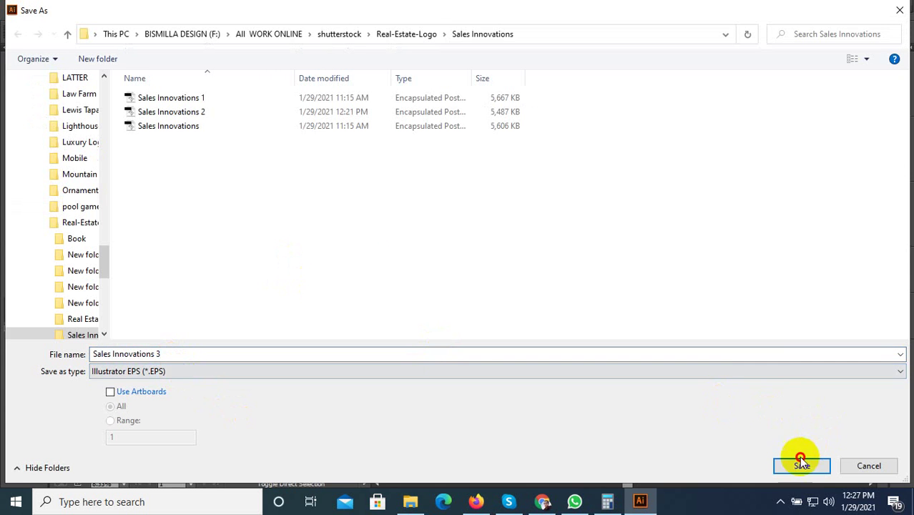
- Save Sales Innovations 3 as an Illustrator 10 EPS, then return to Fischer Sales Innovations.eps
key("Return")
left_click(472, 62)
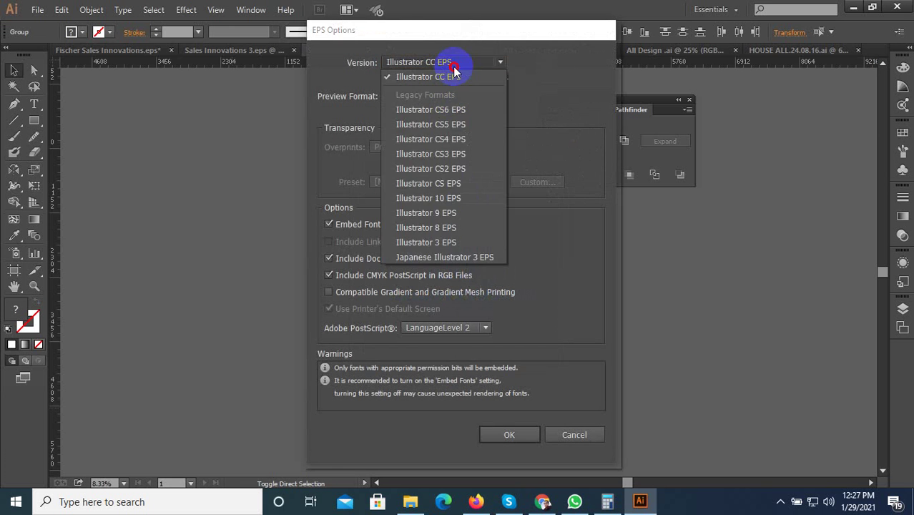
left_click(462, 198)
left_click(510, 422)
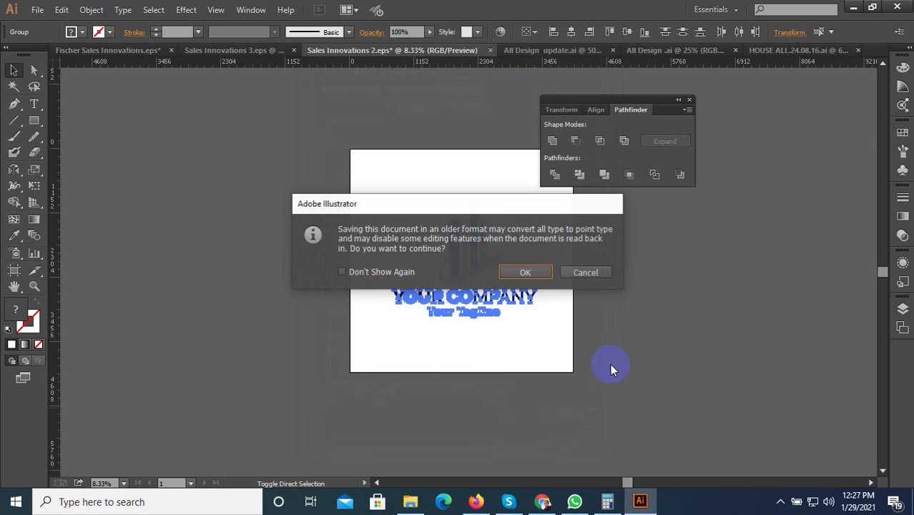
left_click(522, 276)
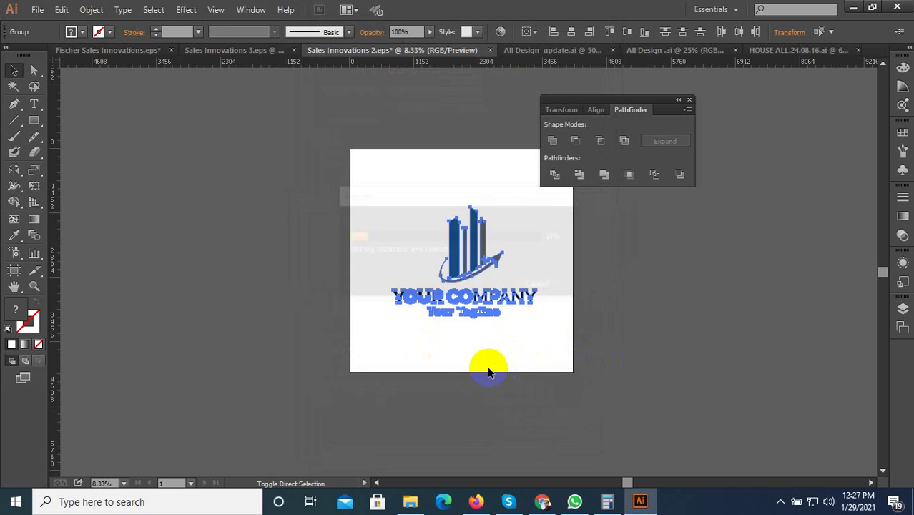
left_click(390, 315)
key("ctrl+minus")
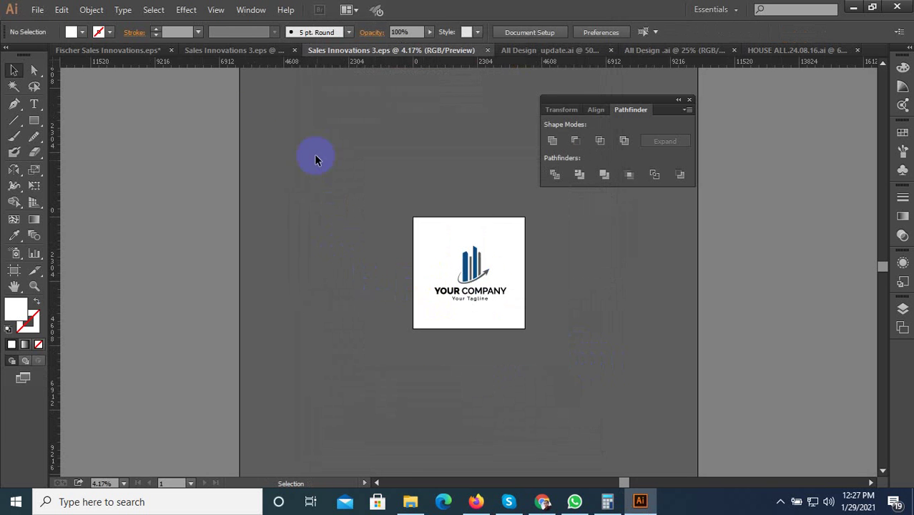
left_click(120, 52)
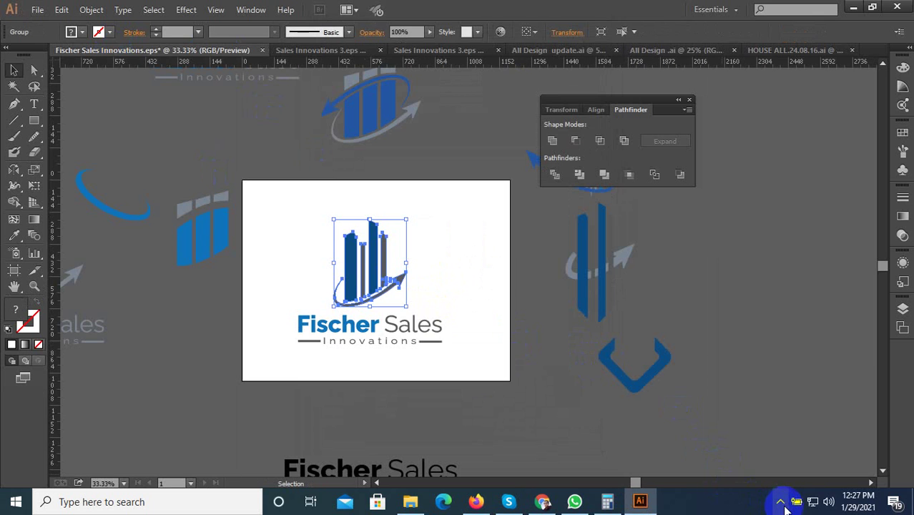